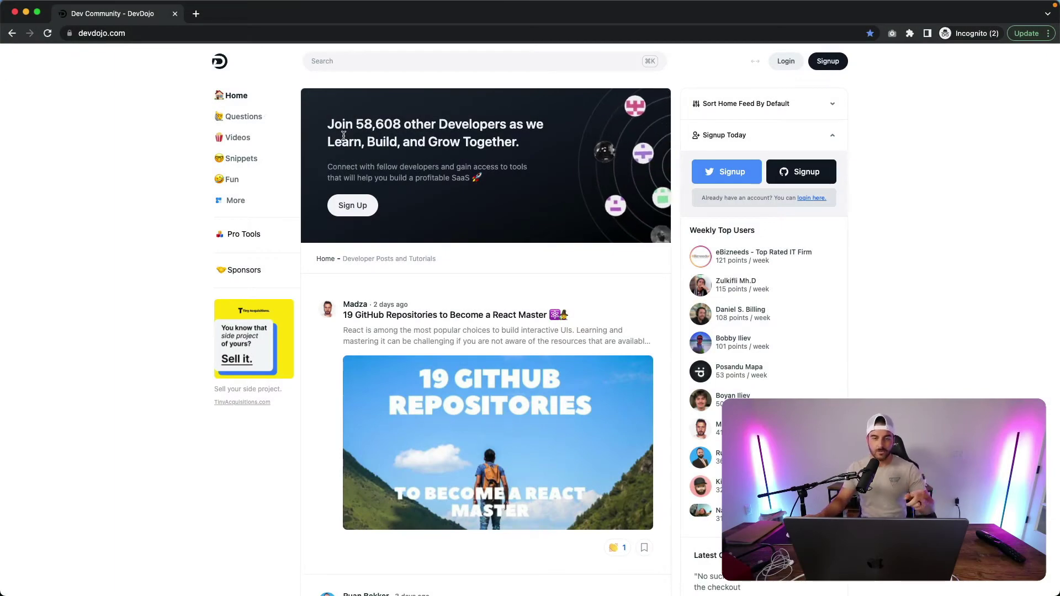
Step: Highlight the 58,608 developer count, then view Paddle's May 3 – June 2, 2022 billing overview
drag(356, 123, 401, 125)
click(402, 125)
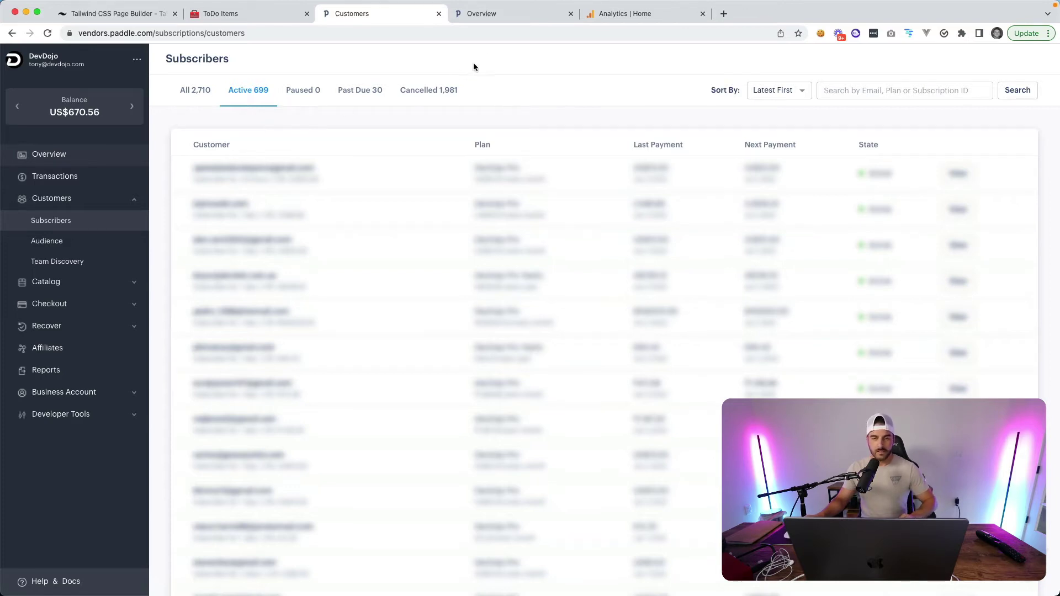
click(485, 13)
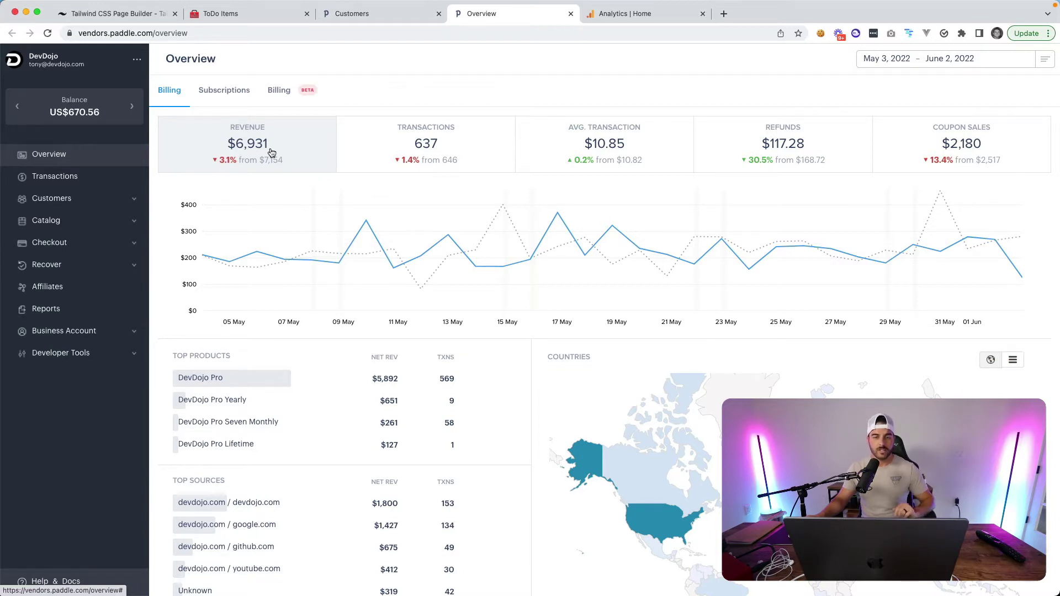
Step: Review the Google Analytics home stats and Tails V2 to-do list, then return to the Tails editor
click(624, 14)
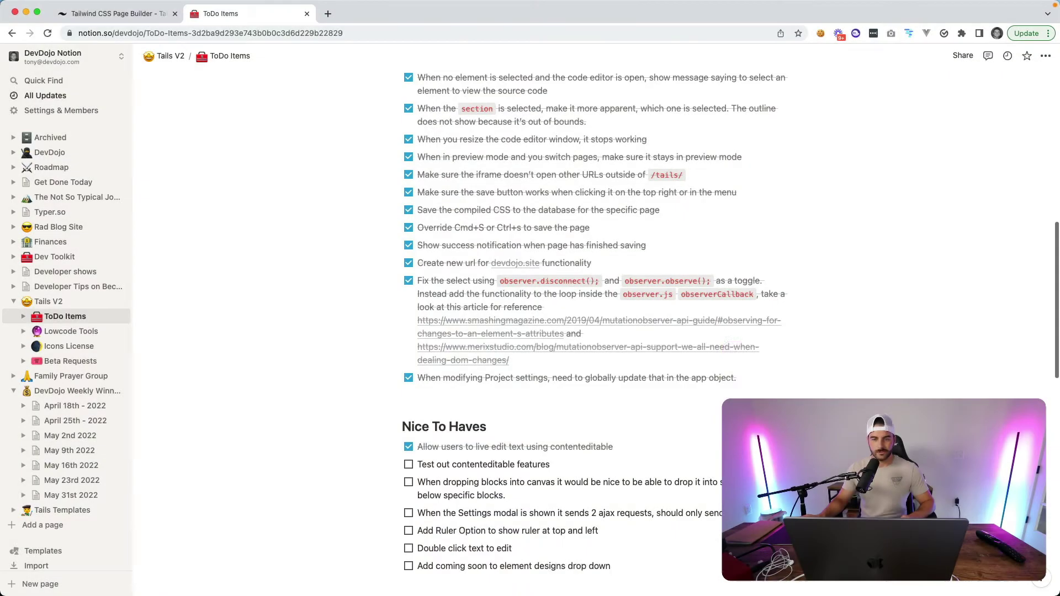
scroll(594, 332, up, 10)
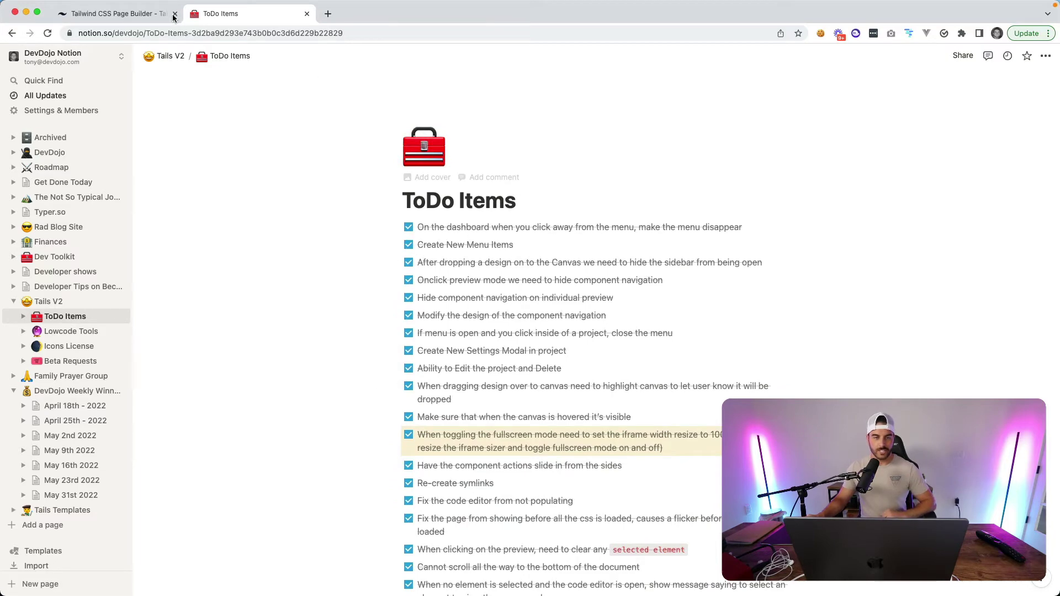
click(148, 16)
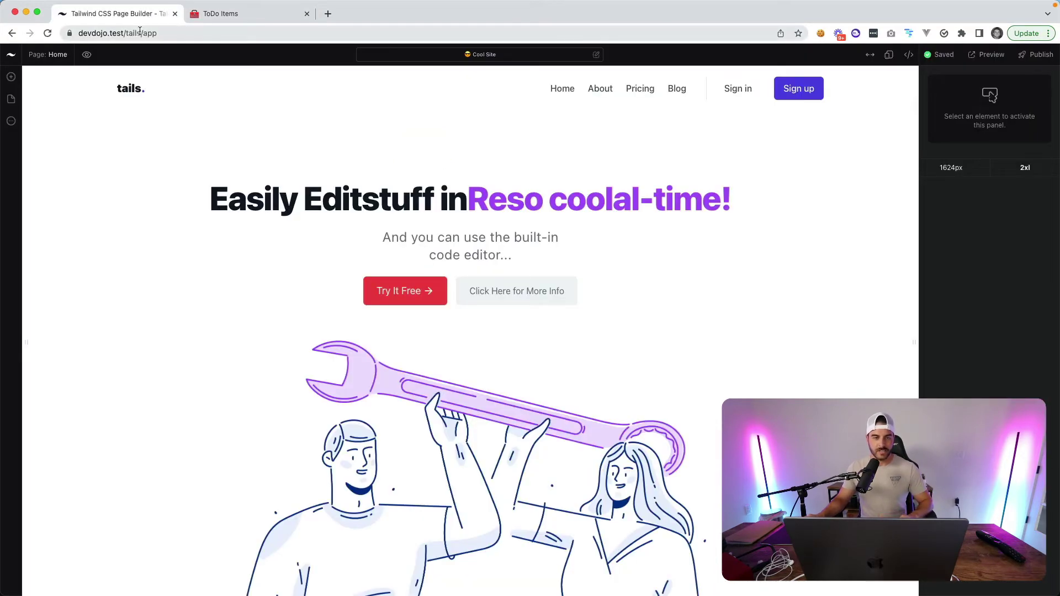
Step: Strip /app from the URL to load the Tails landing page at devdojo.test/tails
click(140, 31)
drag(166, 33, 195, 34)
key(BackSpace)
key(Return)
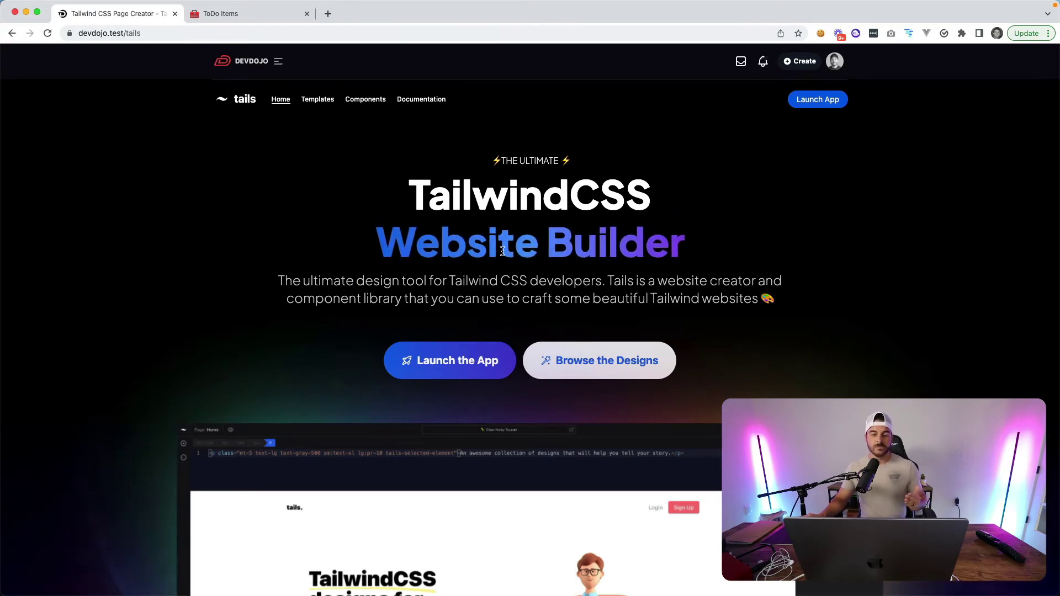
Step: Download the purple Simplify header design and preview it as header-02.html
click(597, 361)
scroll(363, 208, down, 2)
scroll(362, 208, up, 2)
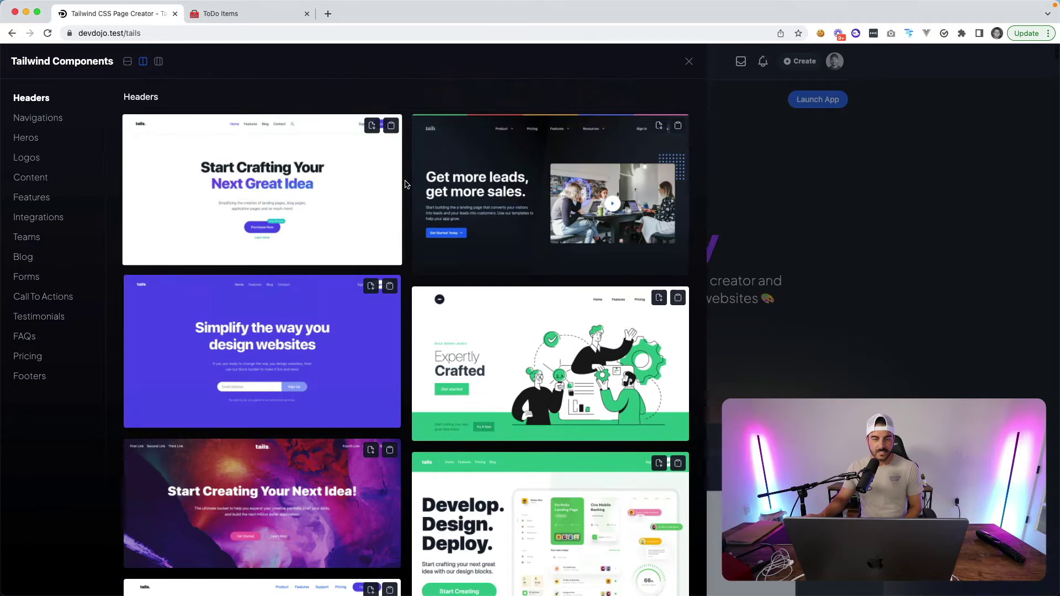
click(390, 125)
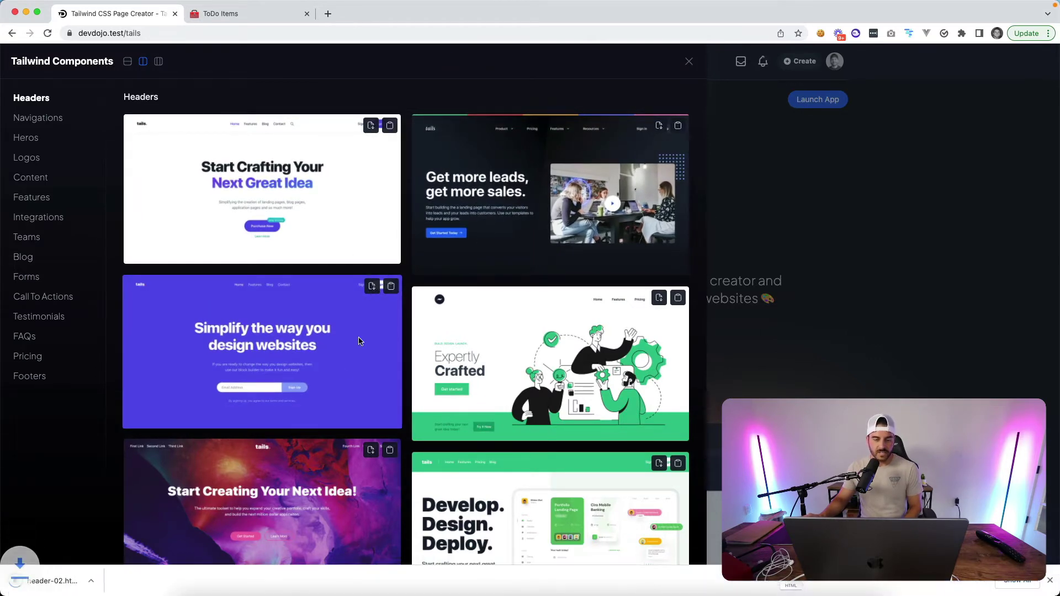
click(72, 580)
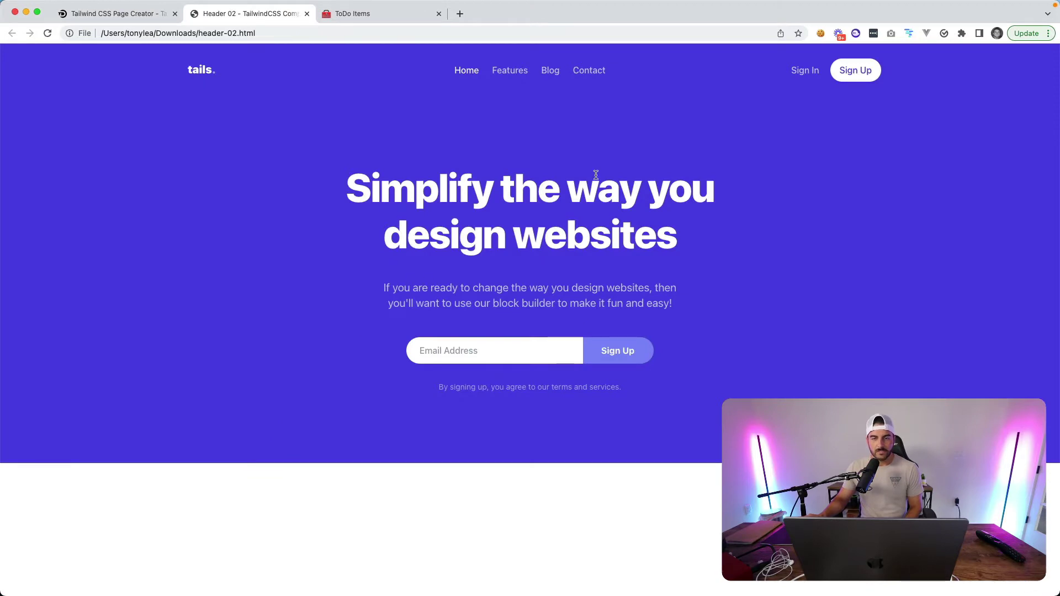
click(306, 14)
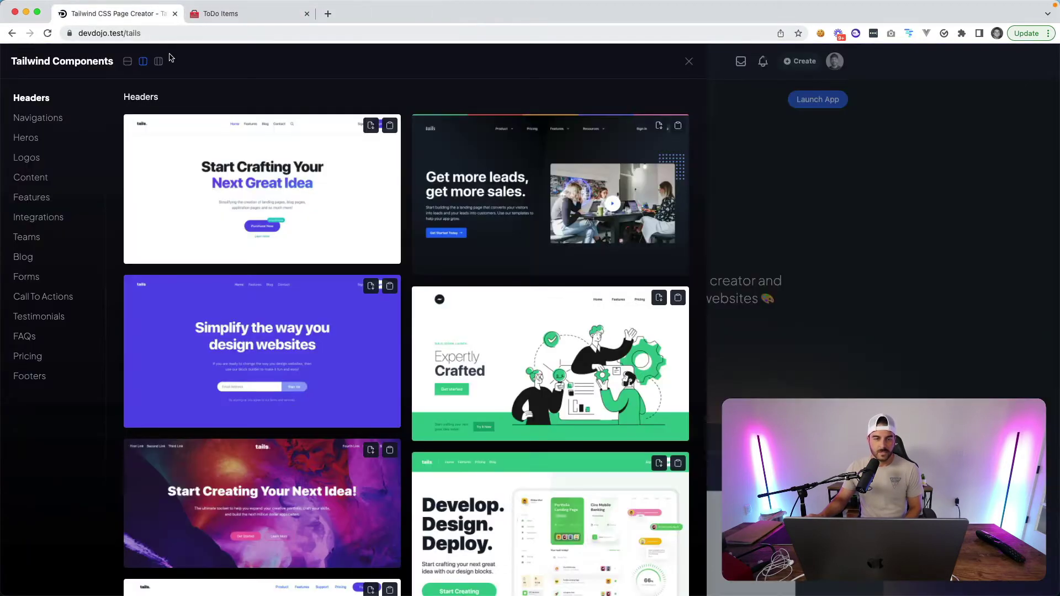
Step: Close the design gallery and launch the Tails editor app
click(830, 256)
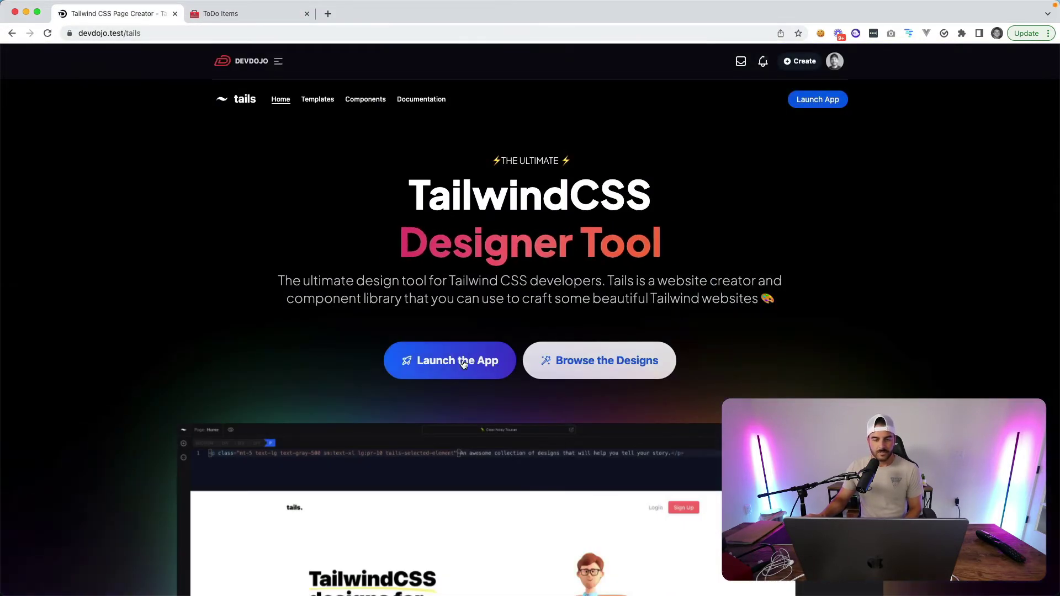
click(464, 361)
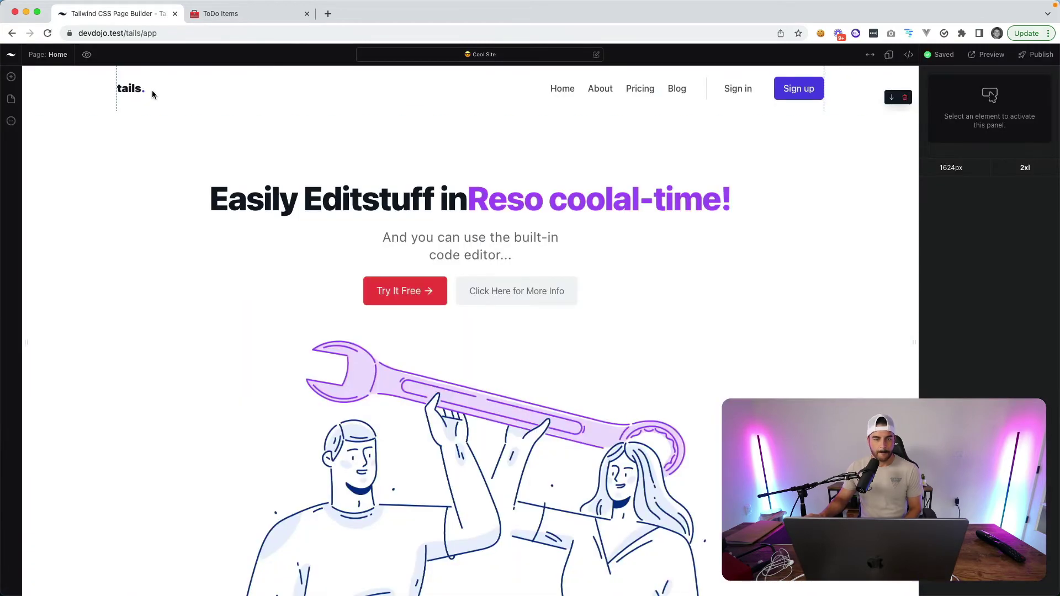
click(10, 54)
Step: Go to the projects dashboard and briefly open and close the component library
click(28, 74)
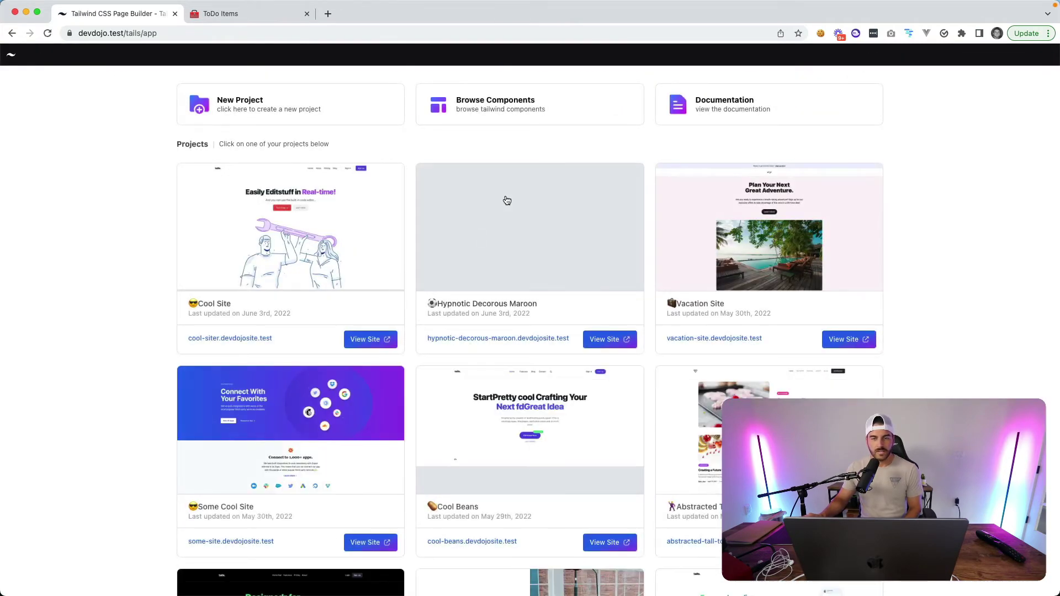
click(512, 112)
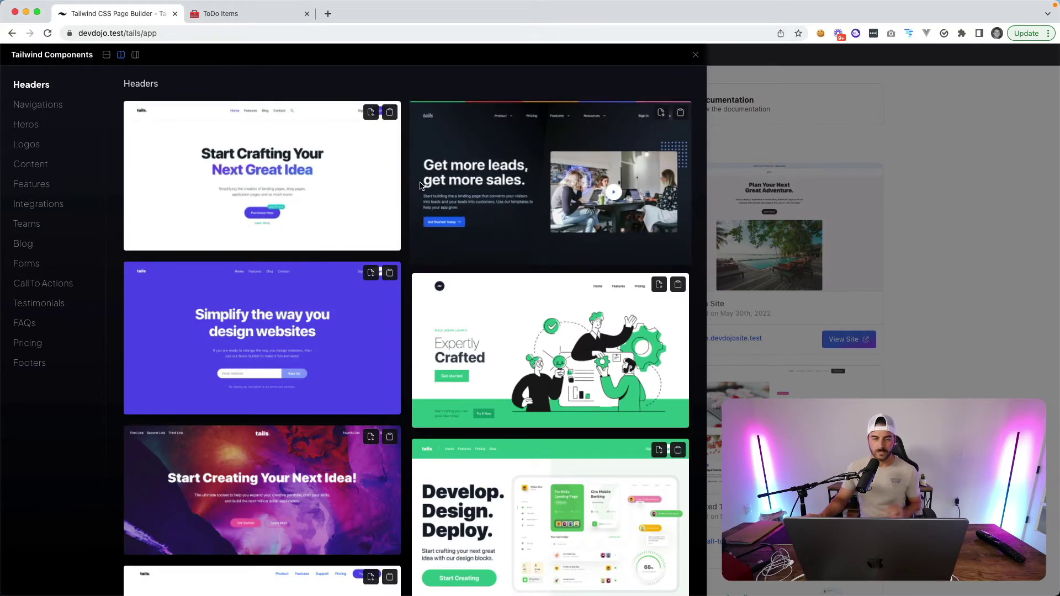
click(694, 55)
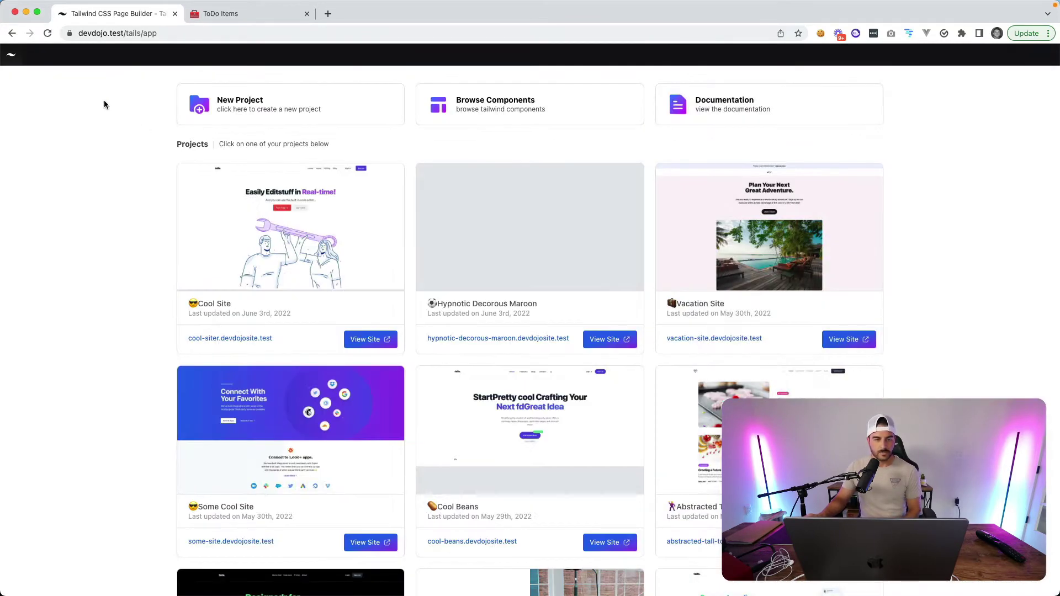
Step: Reopen the component library and browse its Navigations, Heros, Logos and Content designs
click(12, 56)
click(12, 55)
click(11, 56)
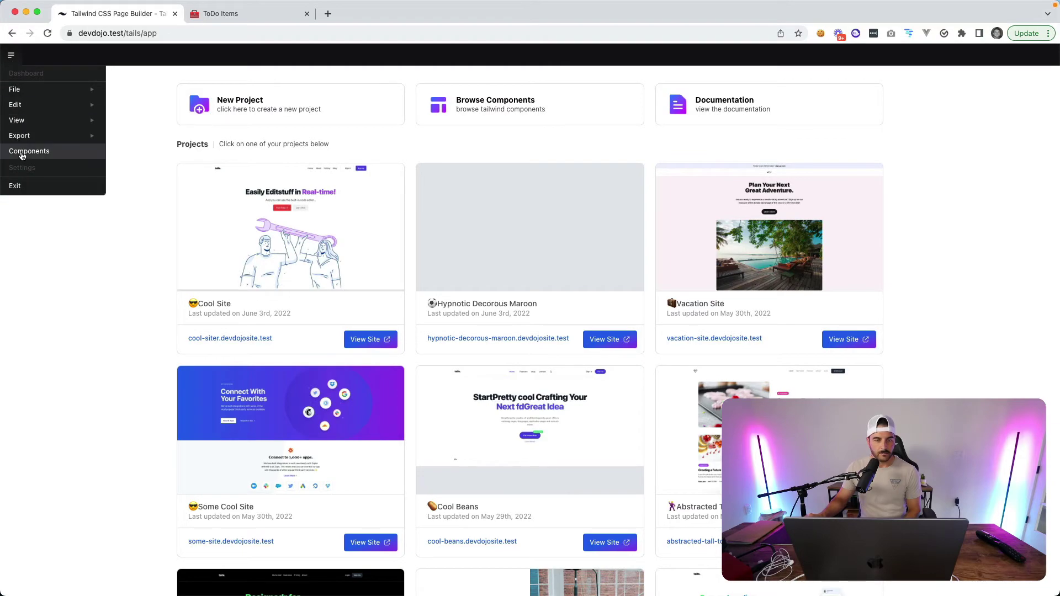
click(22, 151)
scroll(440, 239, down, 3)
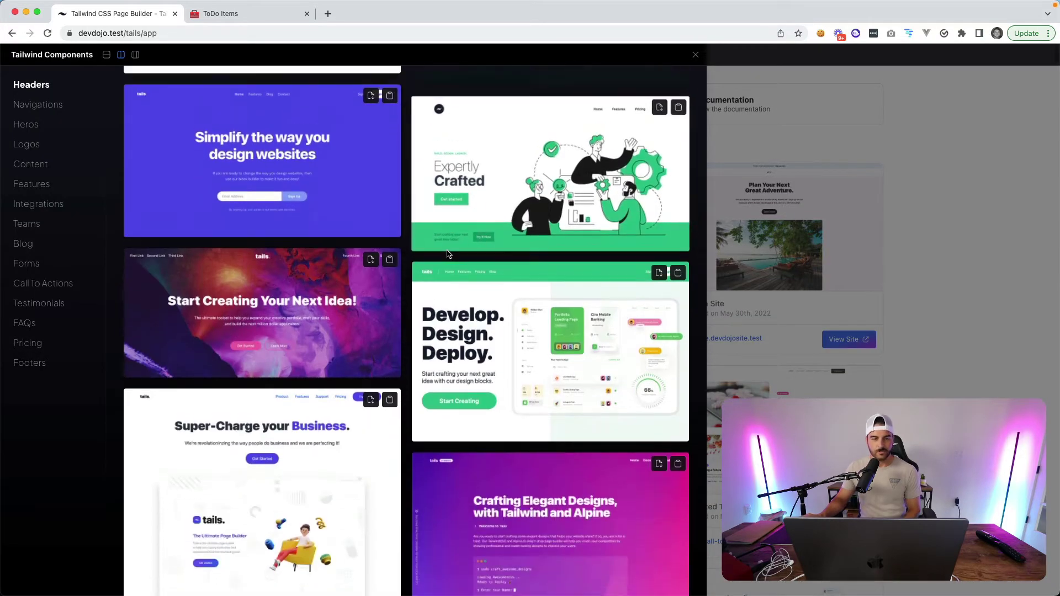
scroll(440, 239, up, 3)
click(57, 104)
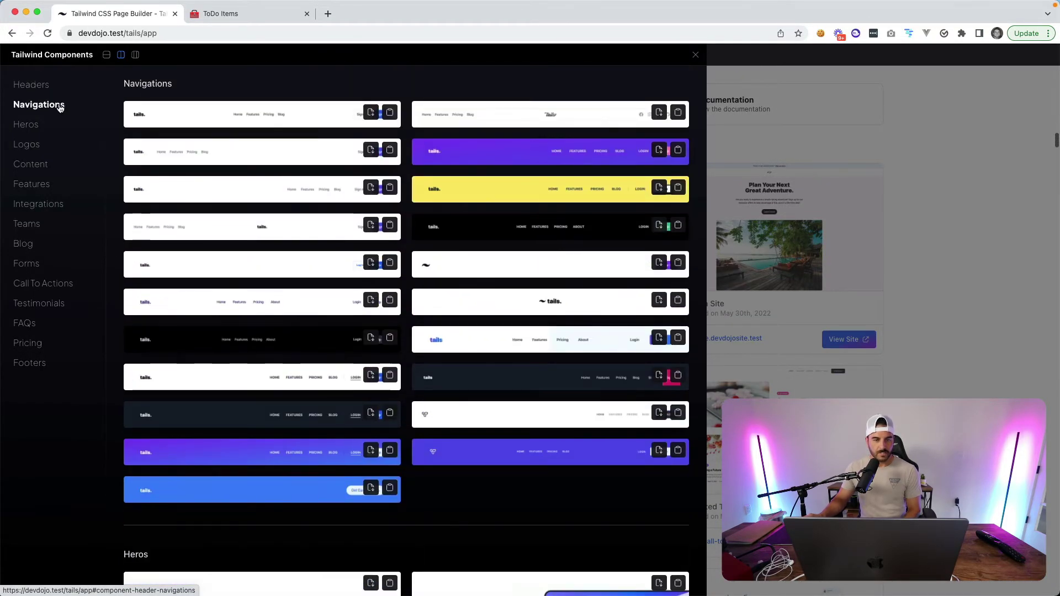
click(39, 128)
click(36, 148)
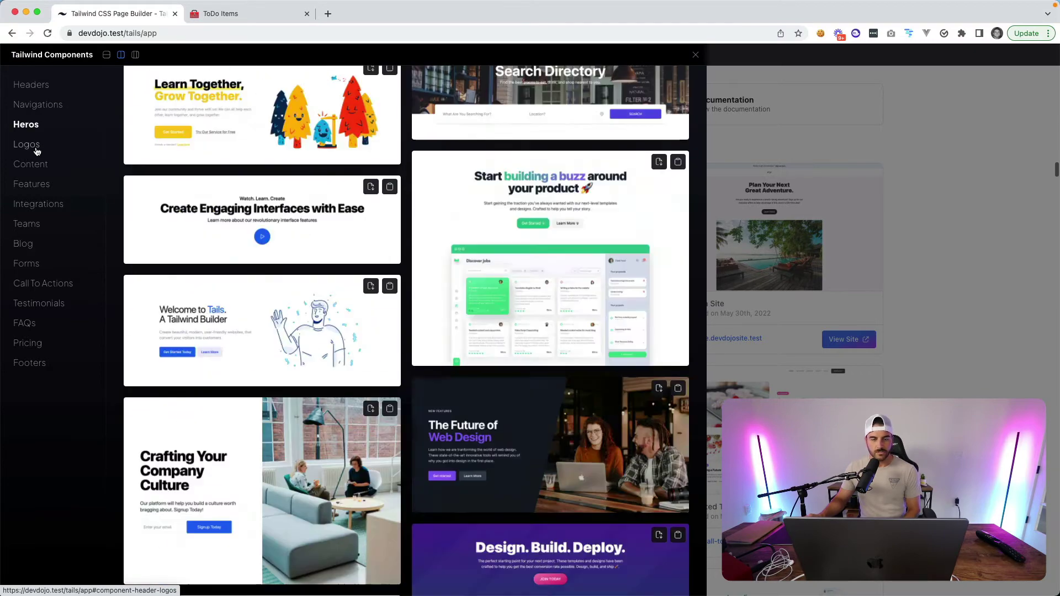
click(35, 165)
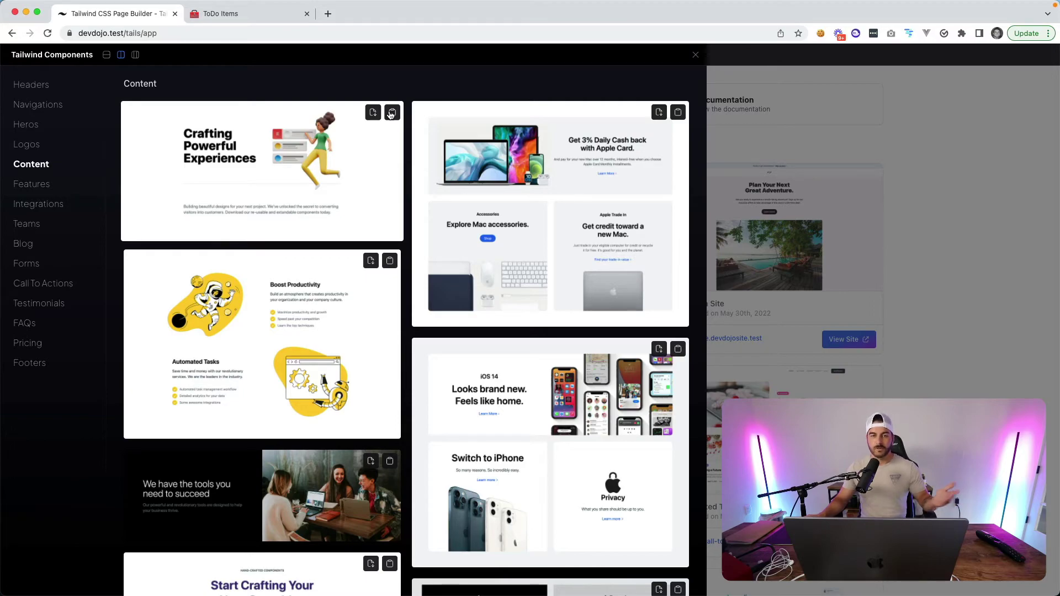
Step: Scroll back up and close the component library to reveal the projects dashboard
scroll(395, 131, up, 15)
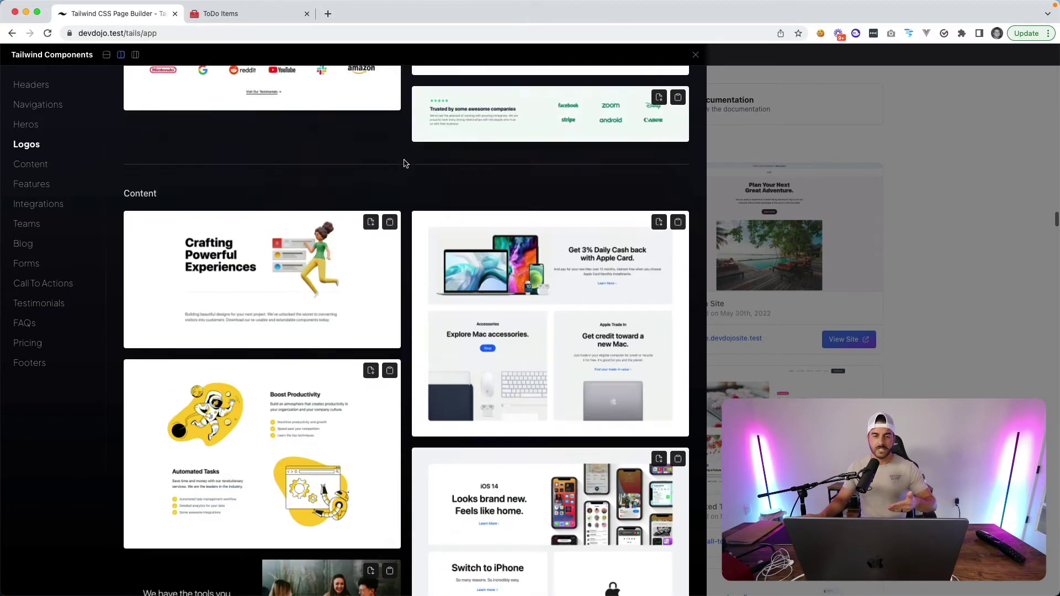
scroll(402, 178, up, 15)
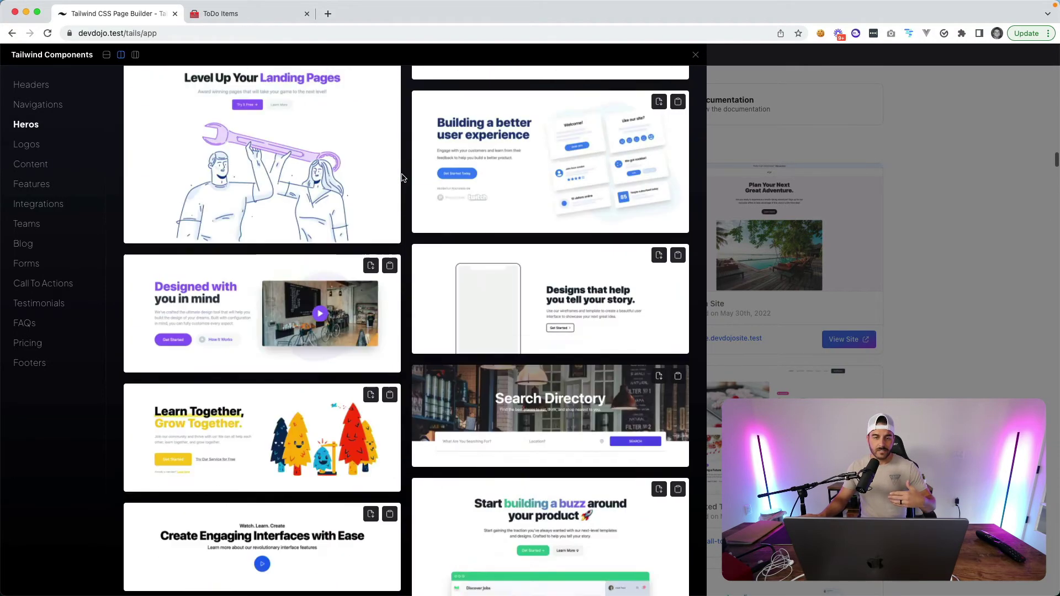
scroll(402, 178, up, 10)
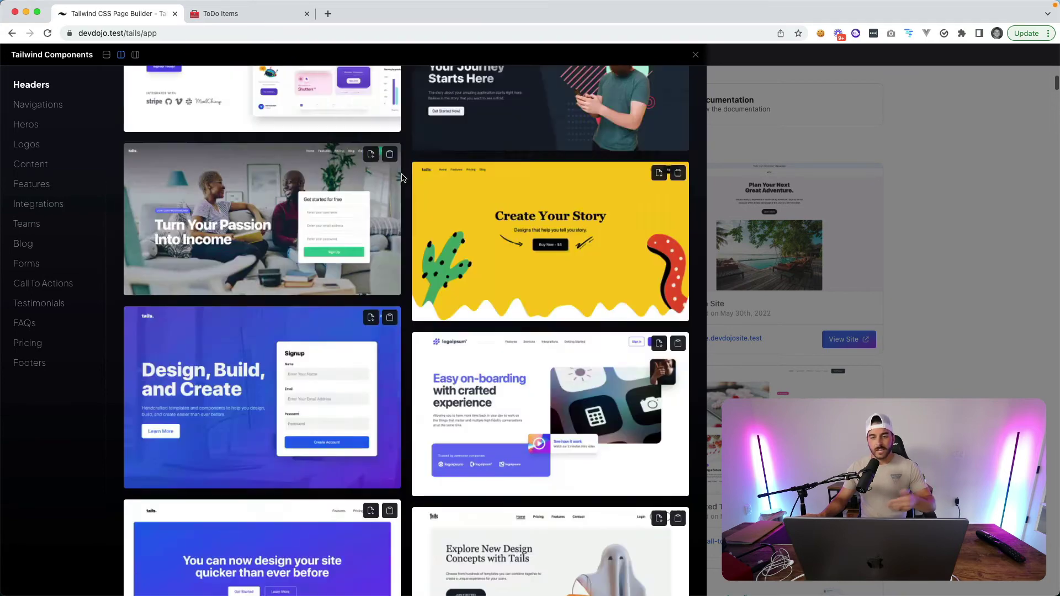
click(695, 55)
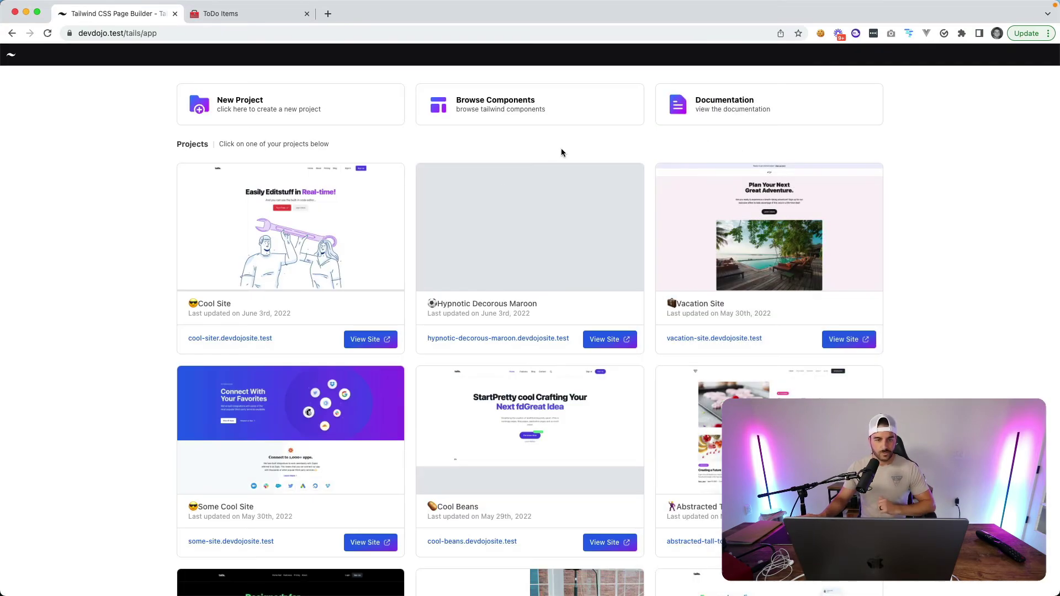
Step: Open Vacation Site and upload tails-v2-preview.png in place of the resort pool hero photo
click(769, 244)
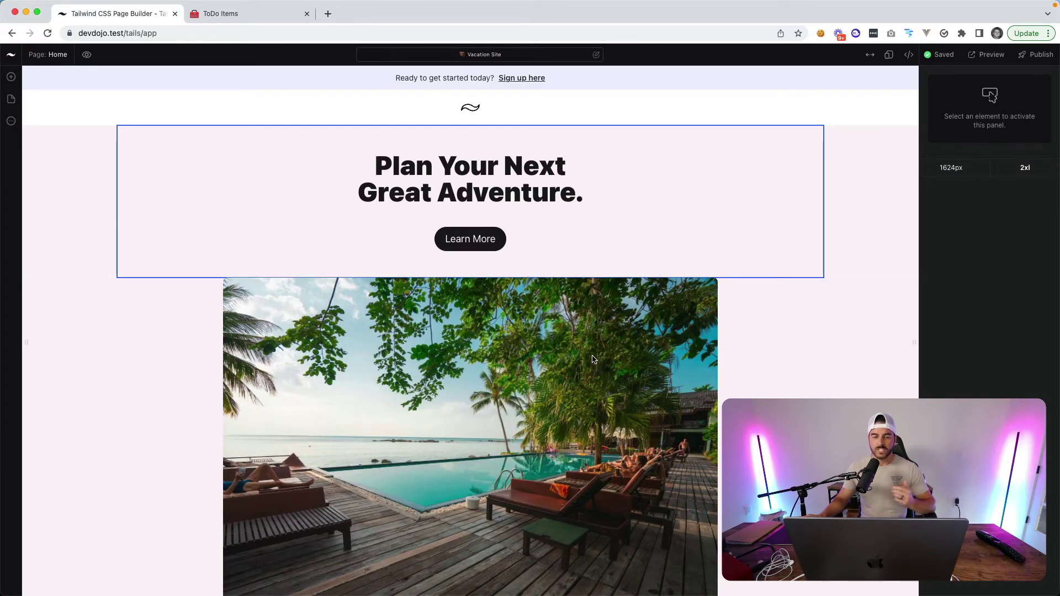
click(594, 359)
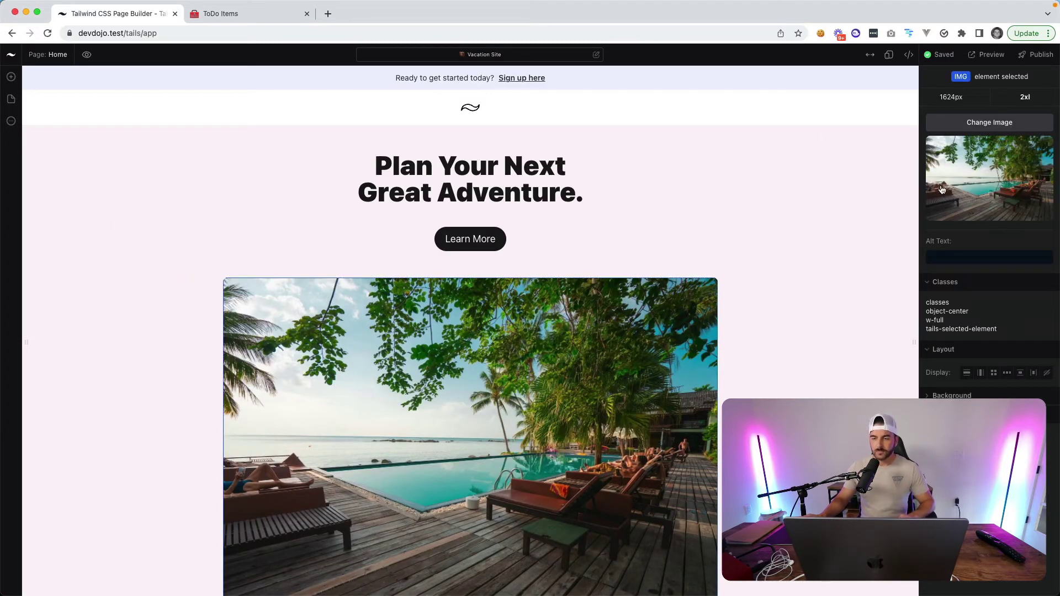
click(1001, 126)
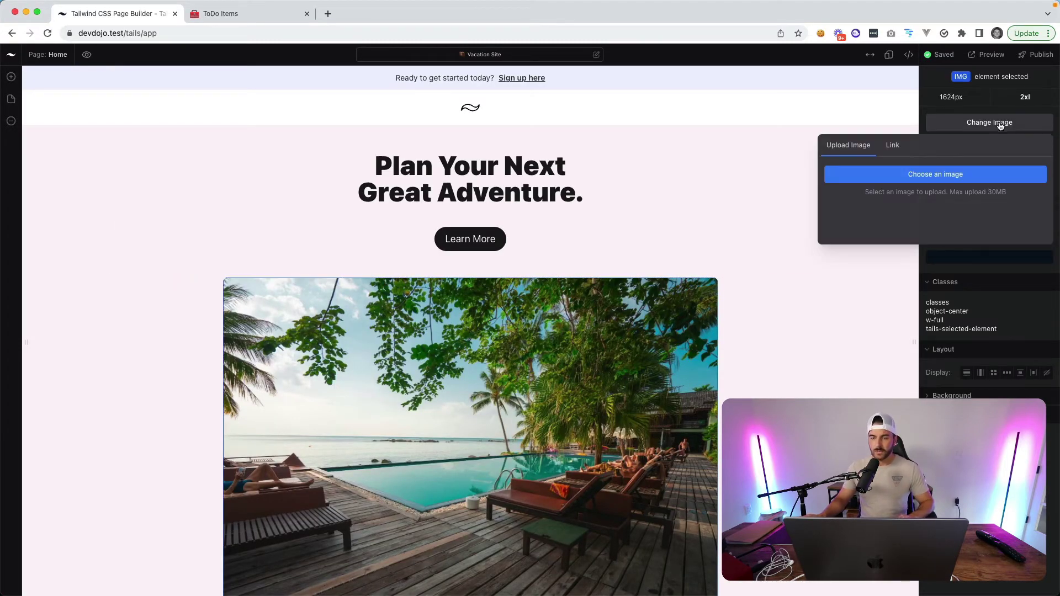
click(959, 186)
scroll(519, 332, down, 10)
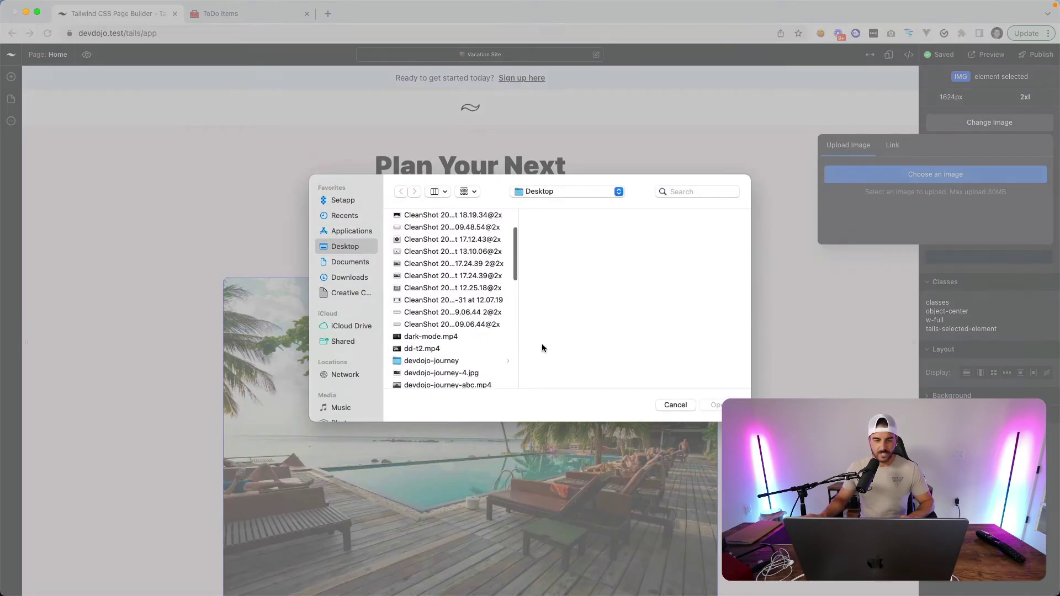
scroll(499, 351, down, 15)
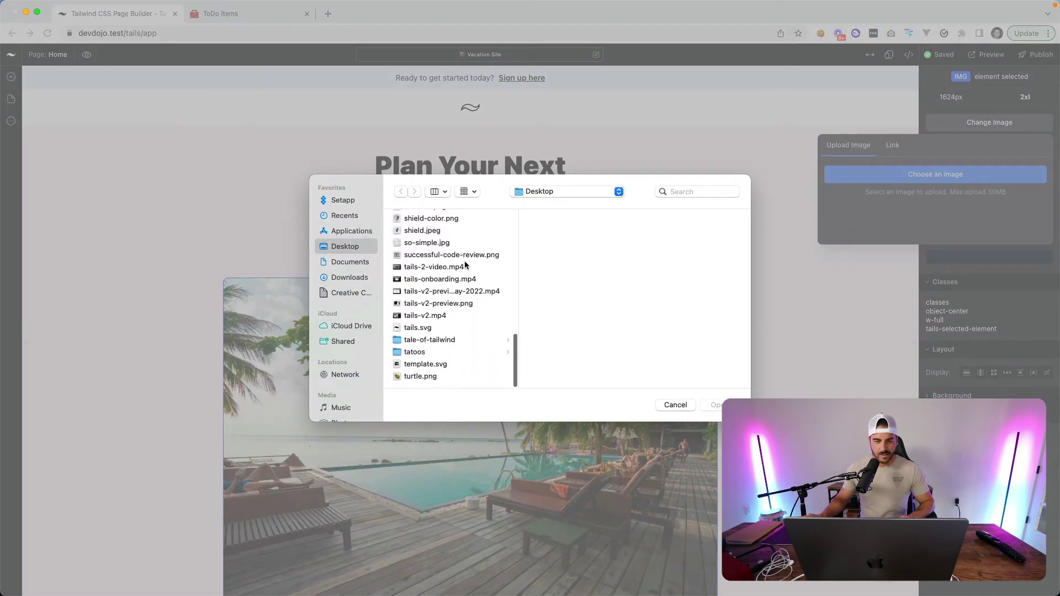
click(443, 305)
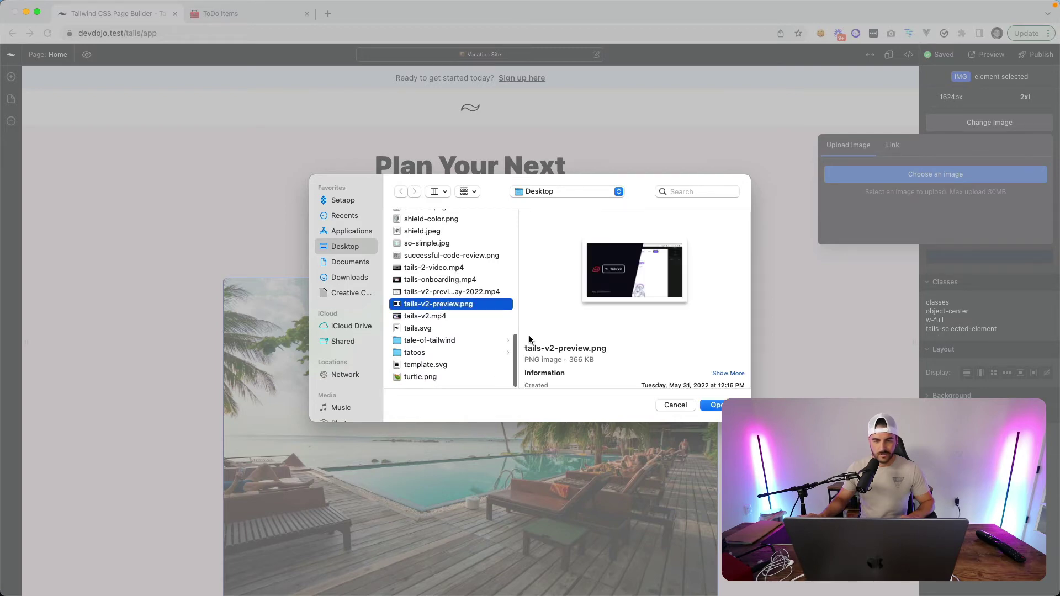
click(716, 405)
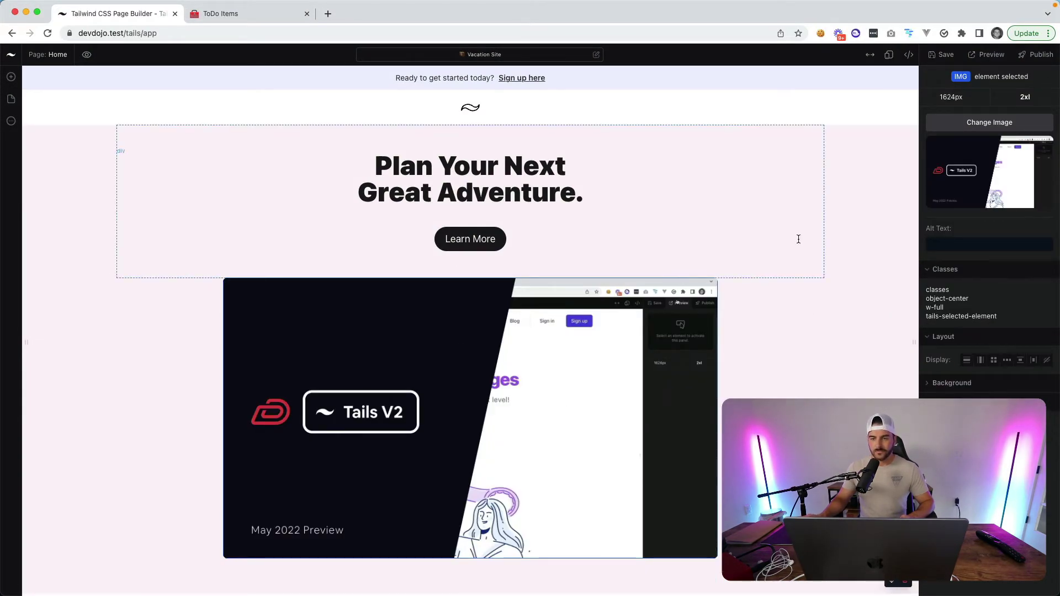
Step: Load devdojo.test in a new Chrome tab and place the cursor in its address
key(super+grave)
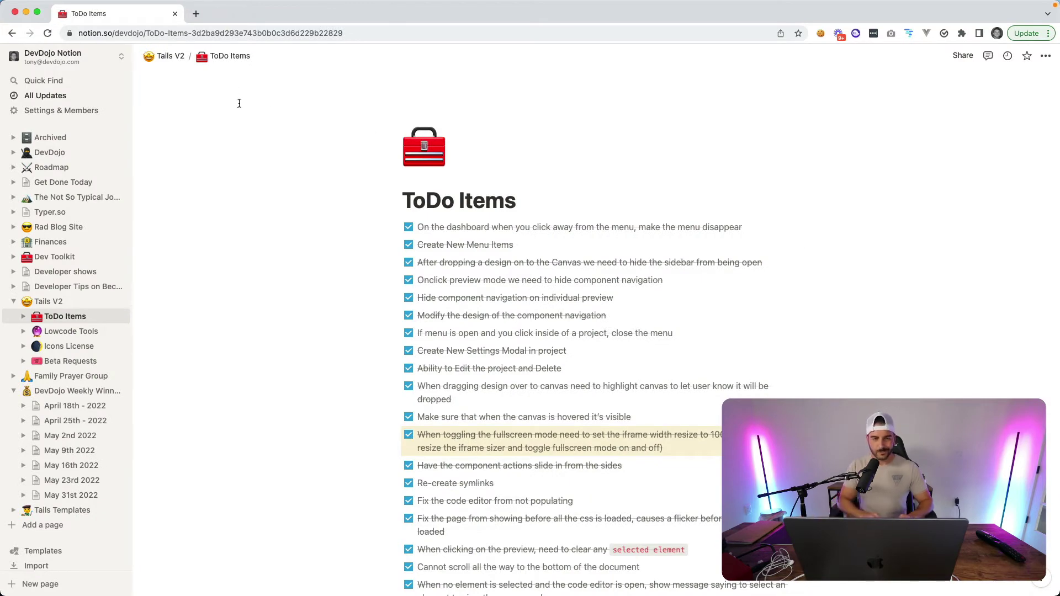
key(super+t)
text(devdojo.ts)
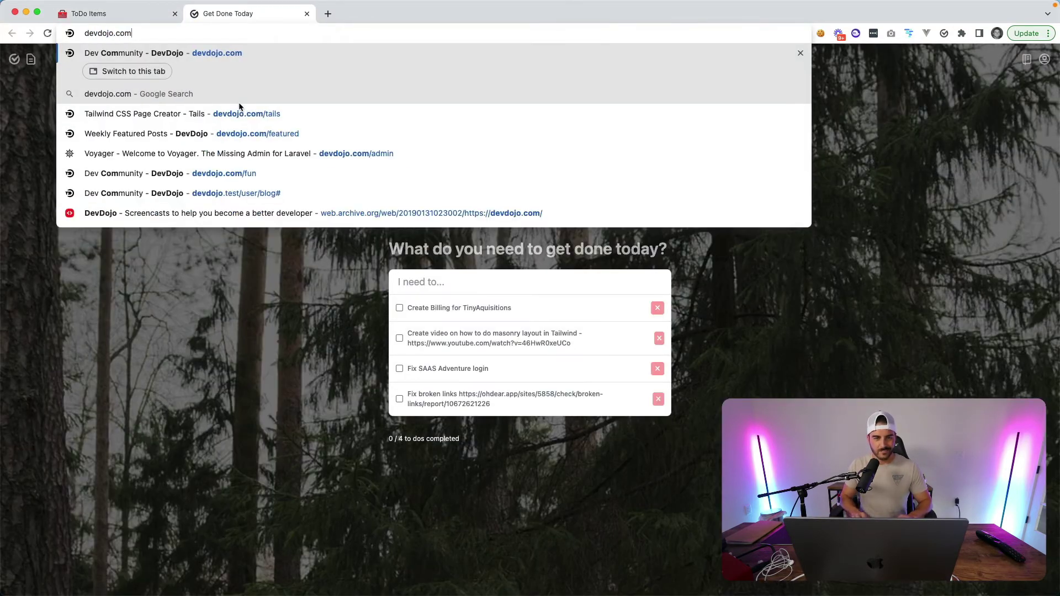
key(BackSpace)
text(est)
key(Return)
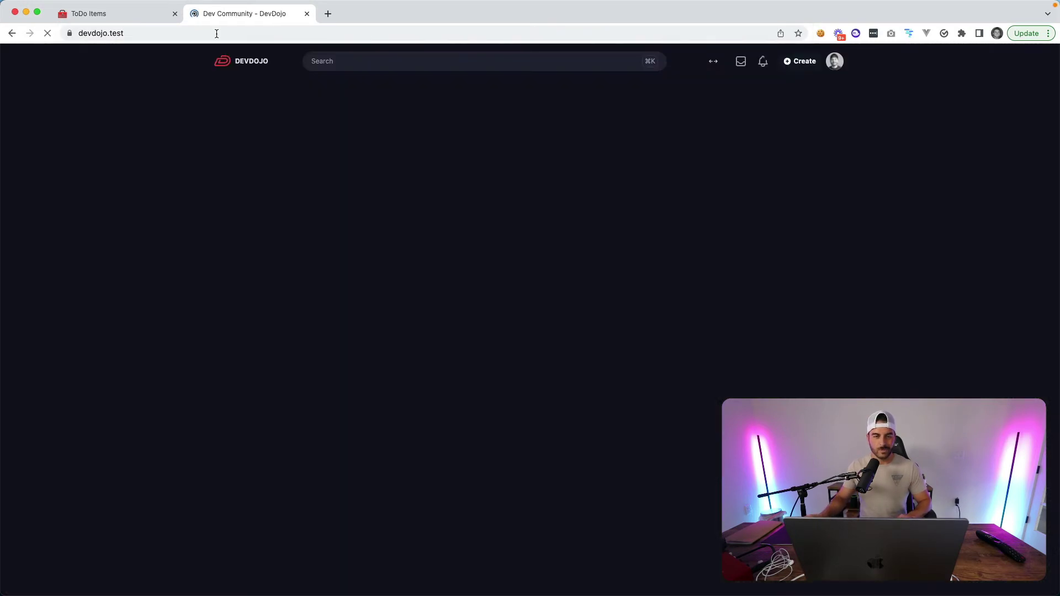
click(218, 32)
click(226, 30)
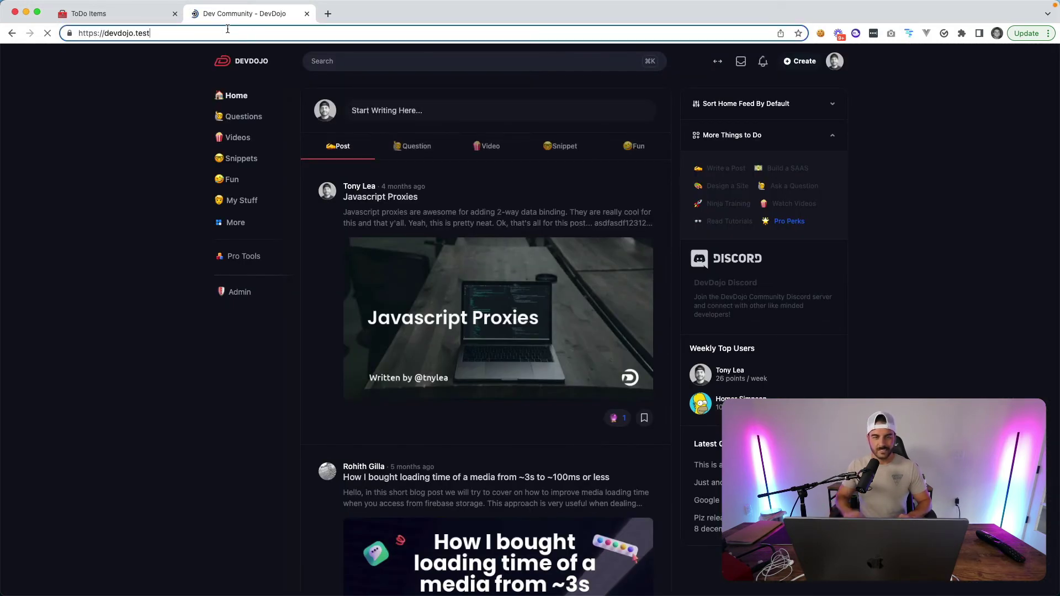
Step: Go to devdojo.test/tails and launch the Tails page builder app
text(/tails)
key(Return)
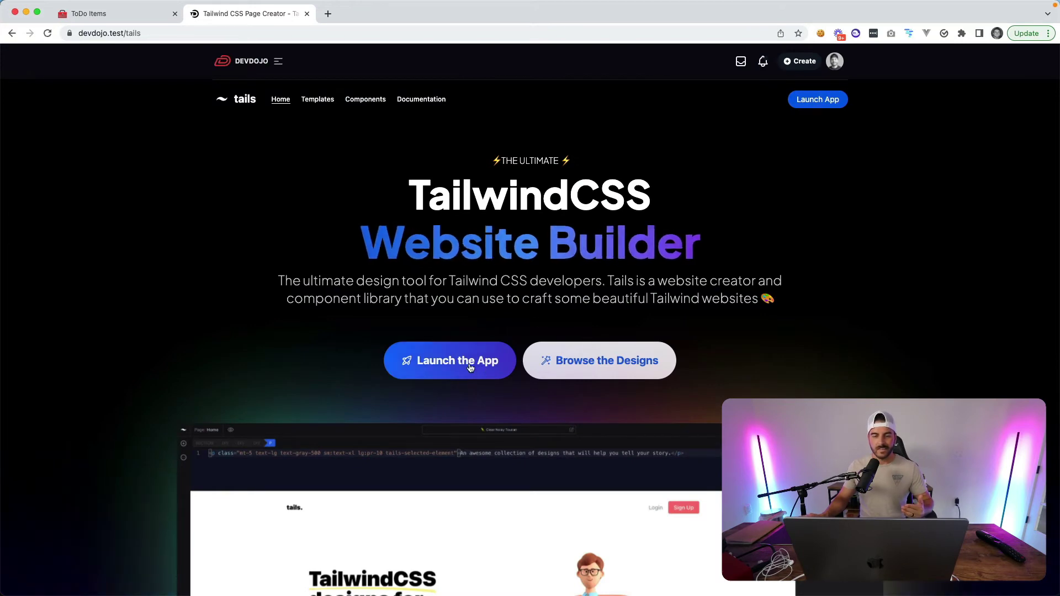
click(463, 361)
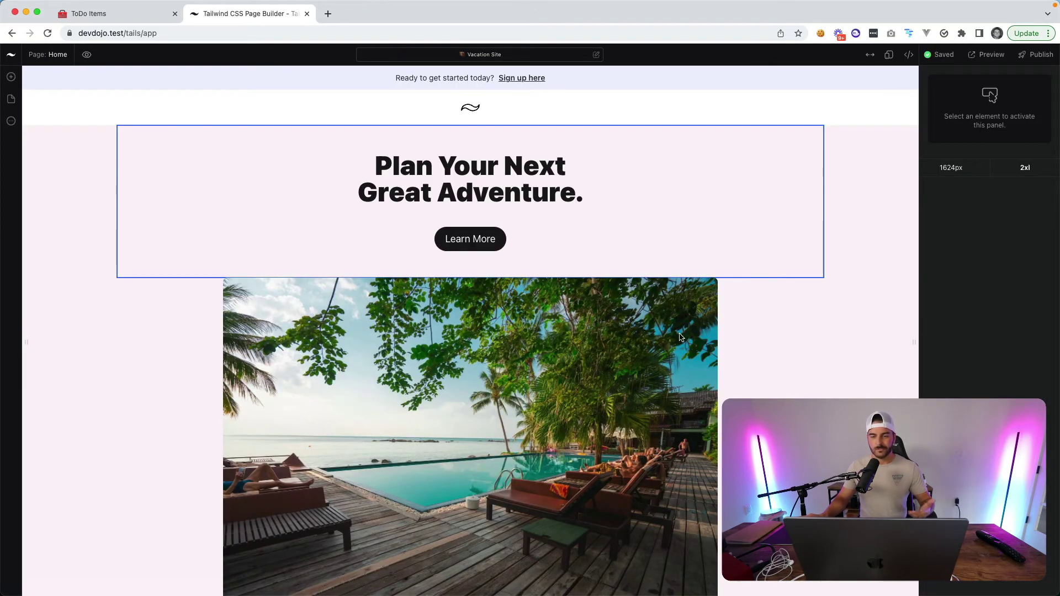
Step: Replace the Vacation Site hero with tails-v2-preview.png, save, and return to the dashboard
click(599, 365)
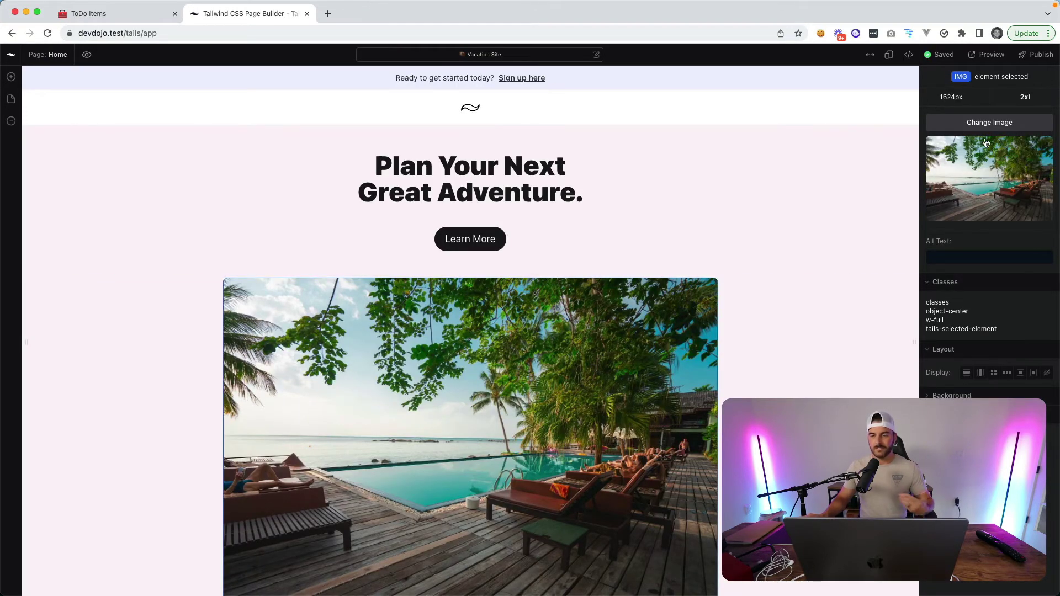
click(981, 123)
click(922, 173)
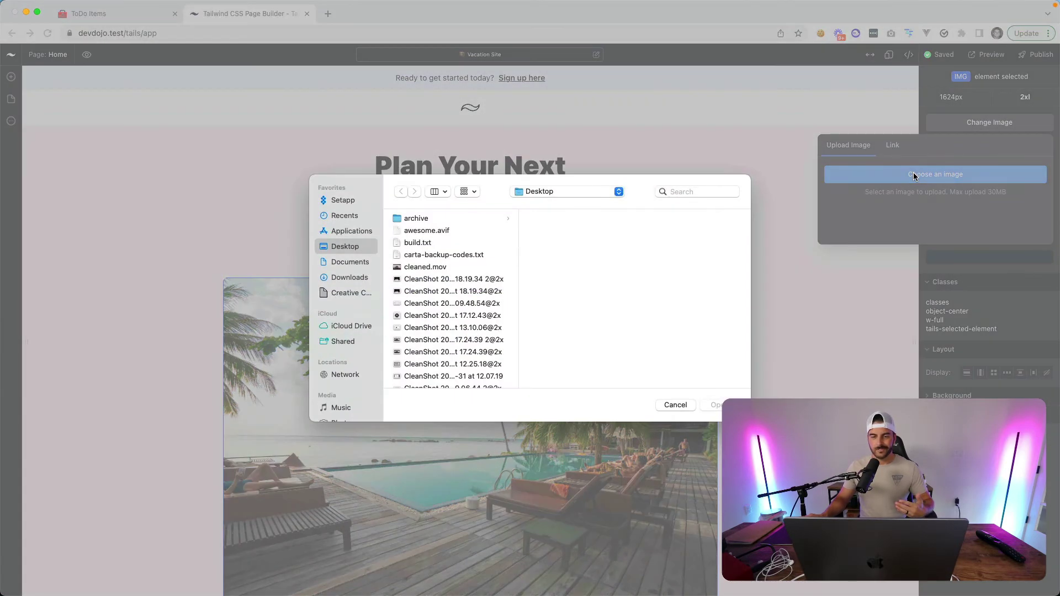
scroll(502, 291, down, 15)
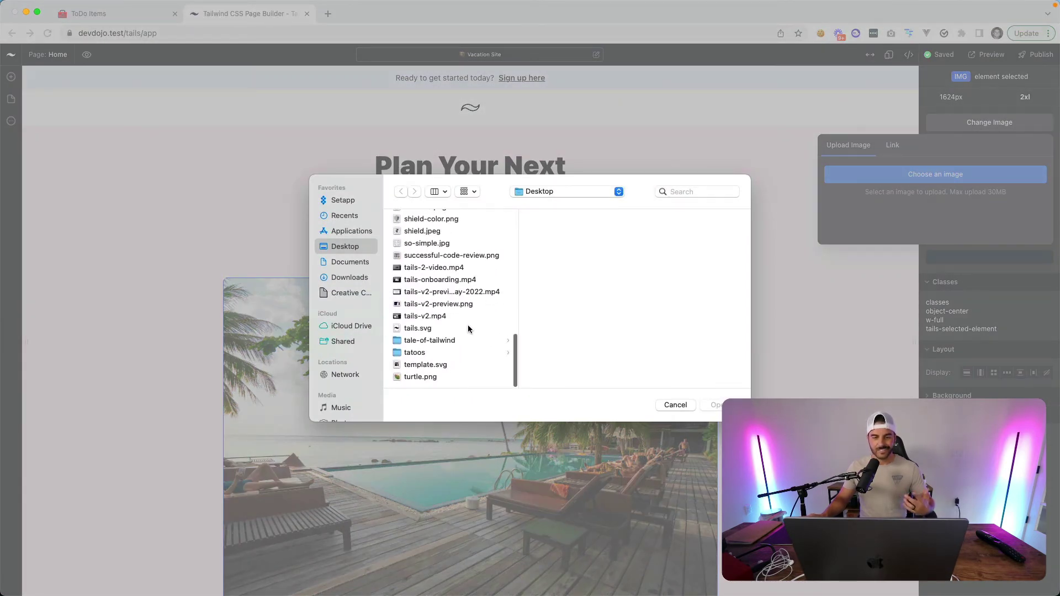
click(457, 305)
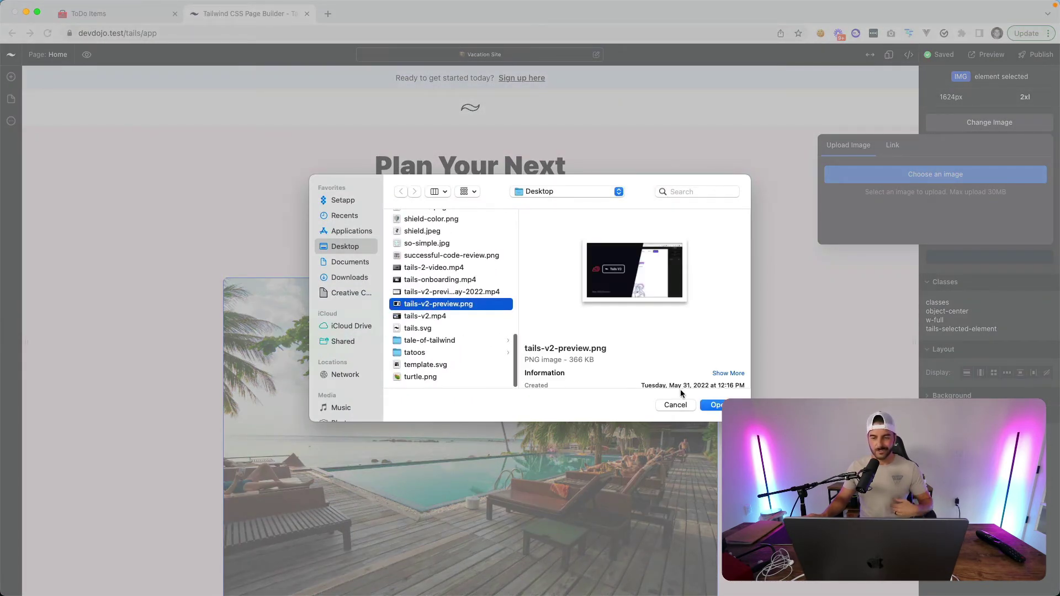
click(717, 405)
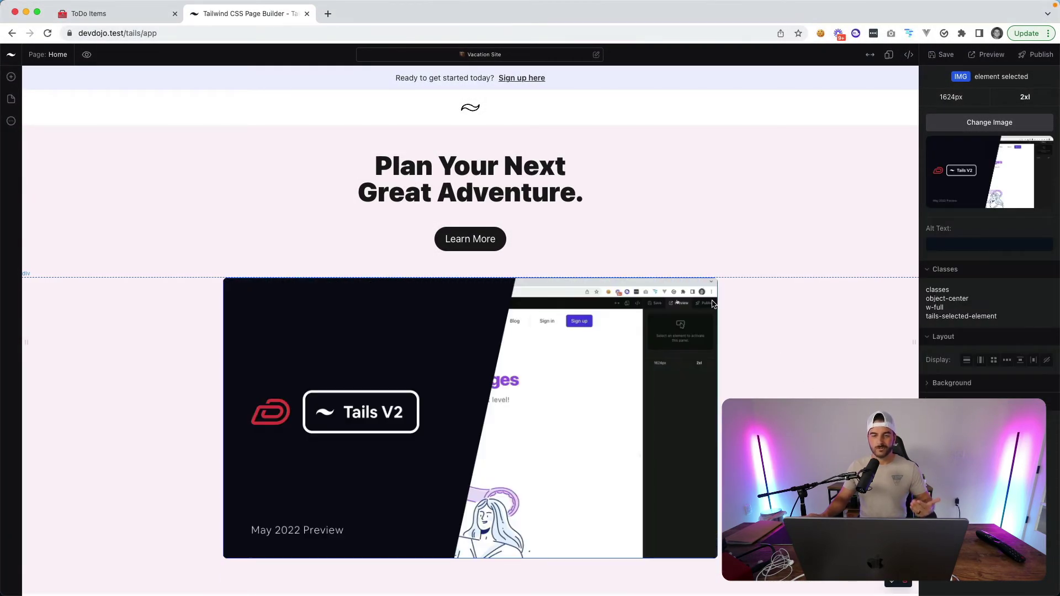
click(941, 54)
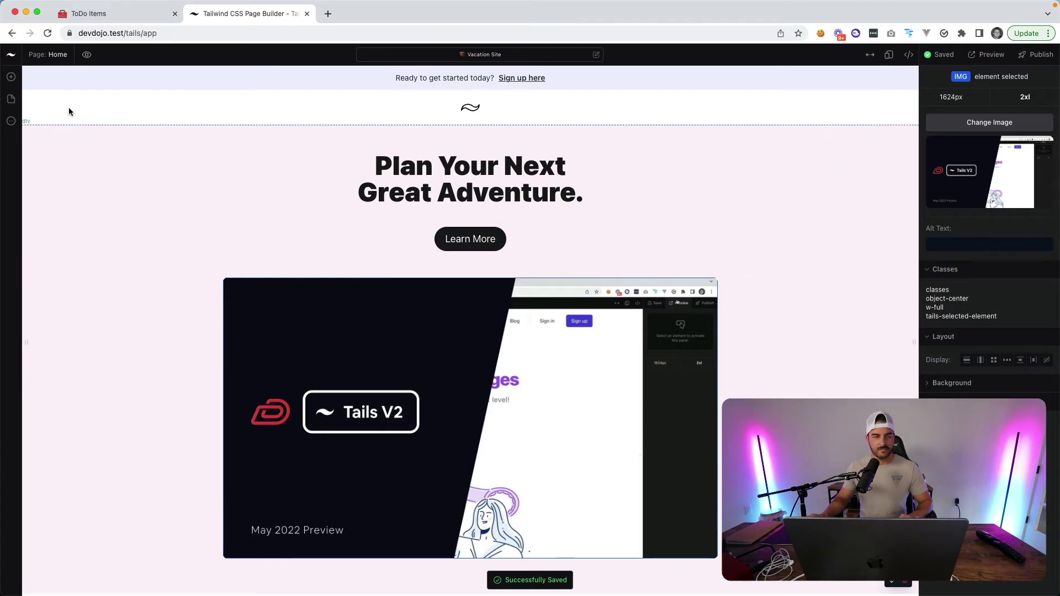
click(11, 54)
click(17, 74)
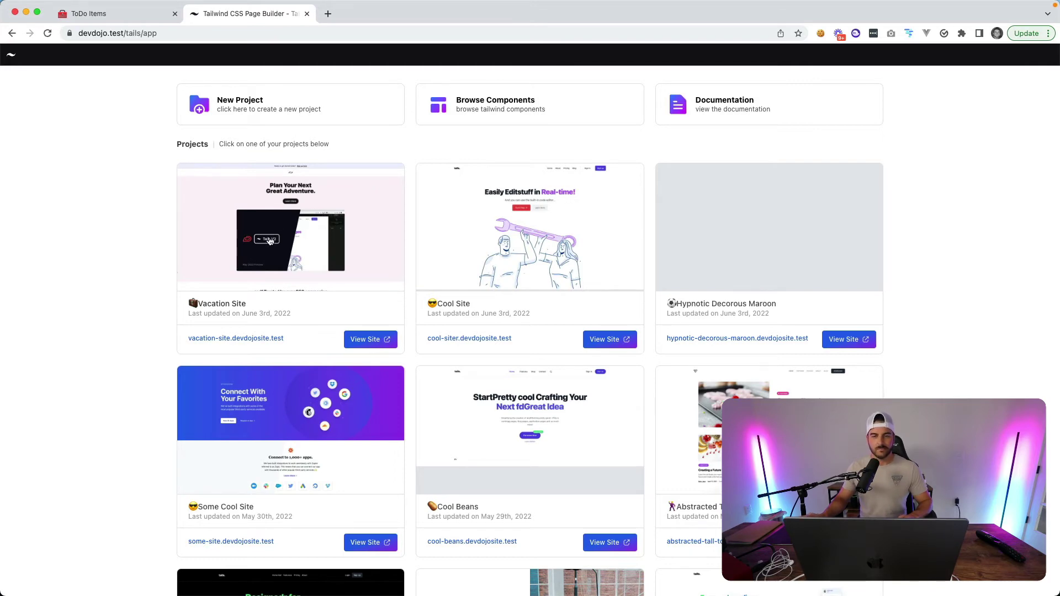
Step: Glance at the Notion to-do list, then reopen the Vacation Site project in Tails
click(94, 13)
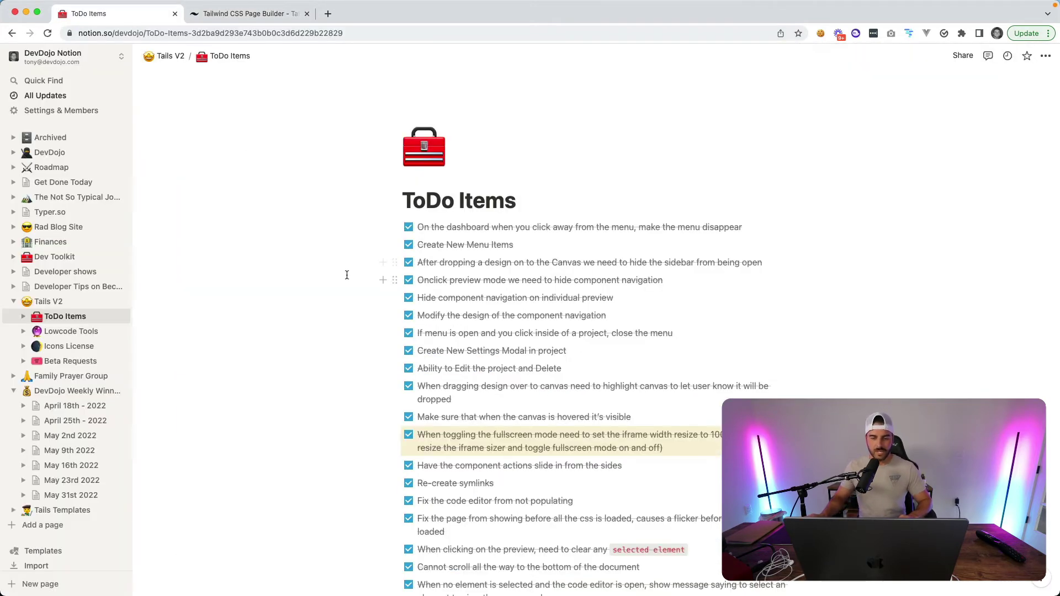
scroll(347, 275, down, 10)
click(258, 13)
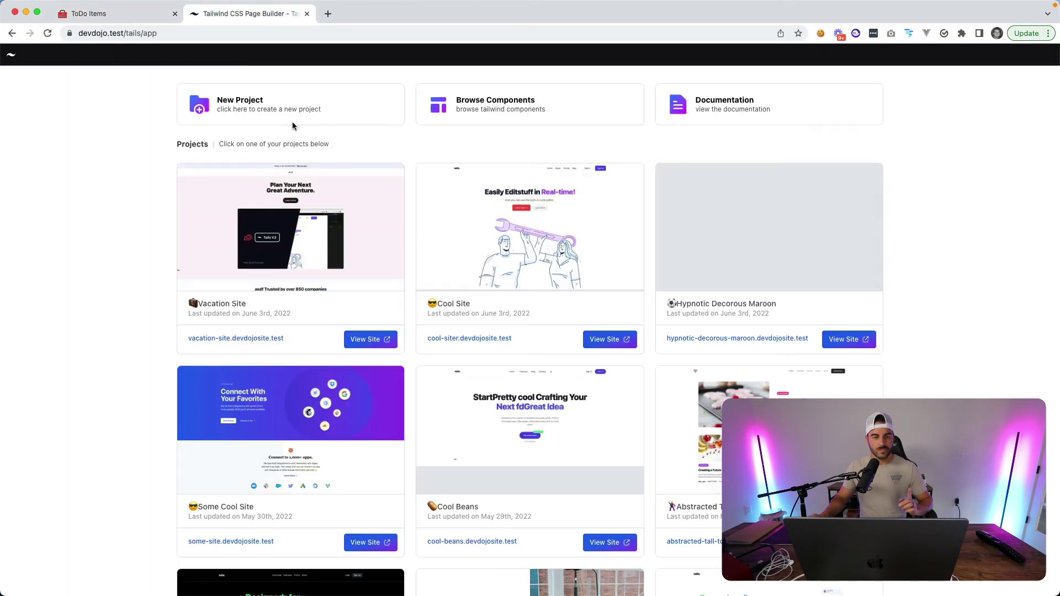
click(310, 257)
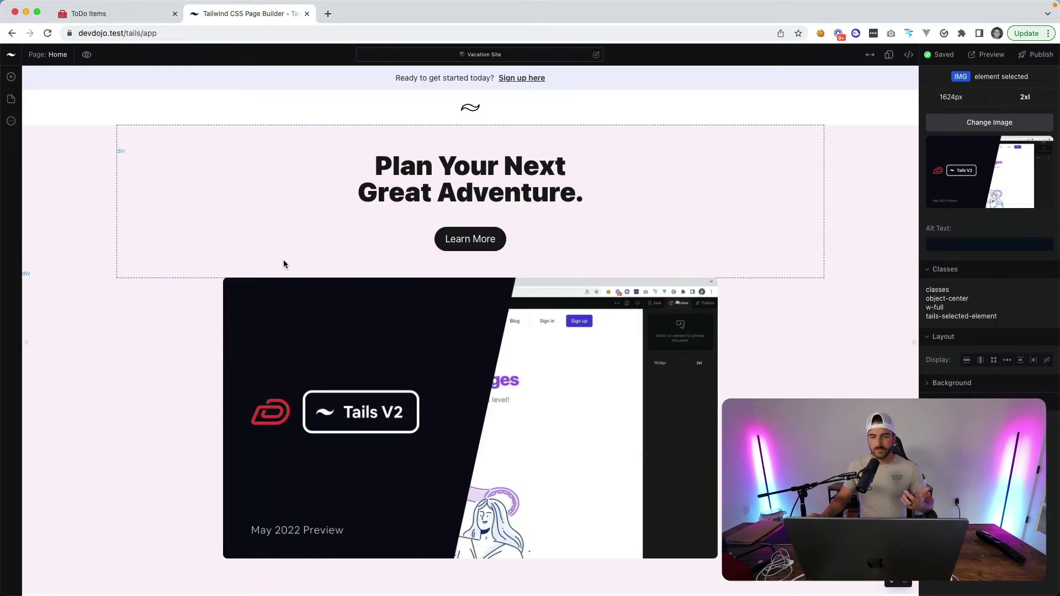
Step: Replace 'Plan Your Next' in the hero heading with 'Awesome Stuff'
click(473, 181)
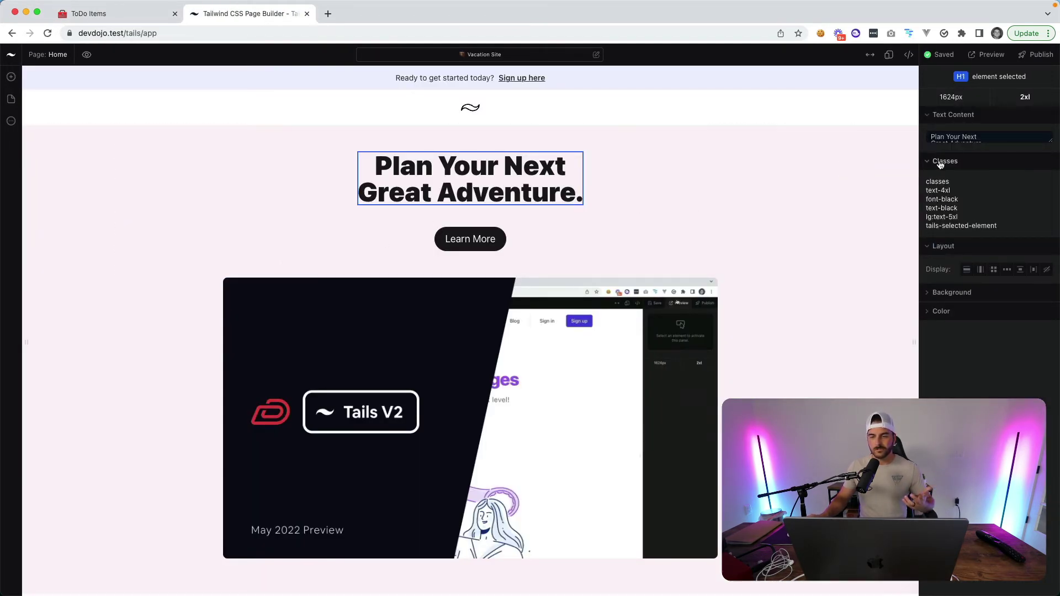
drag(1049, 142, 1050, 159)
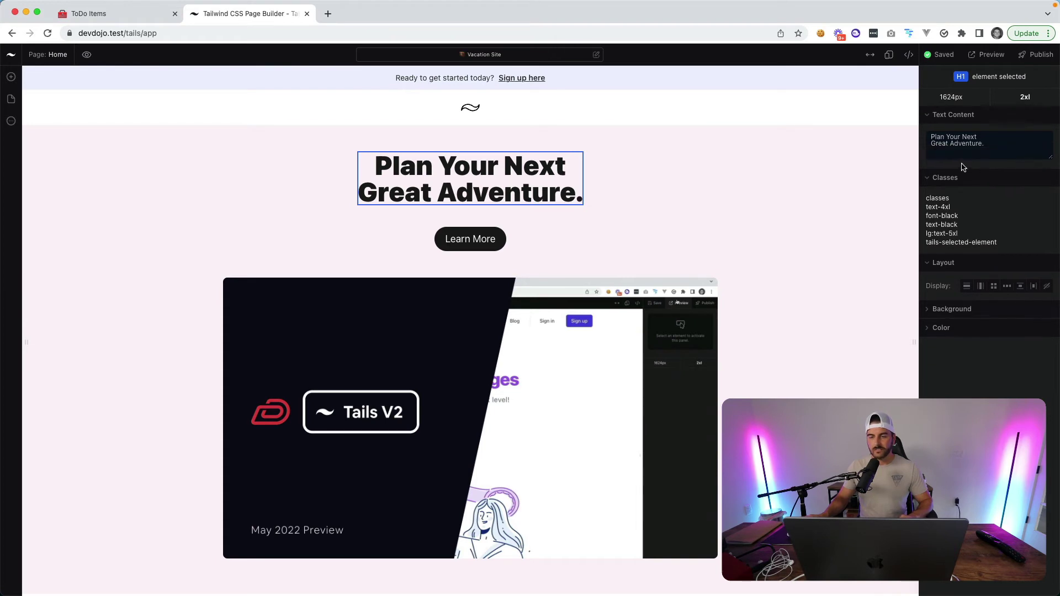
click(955, 178)
click(468, 169)
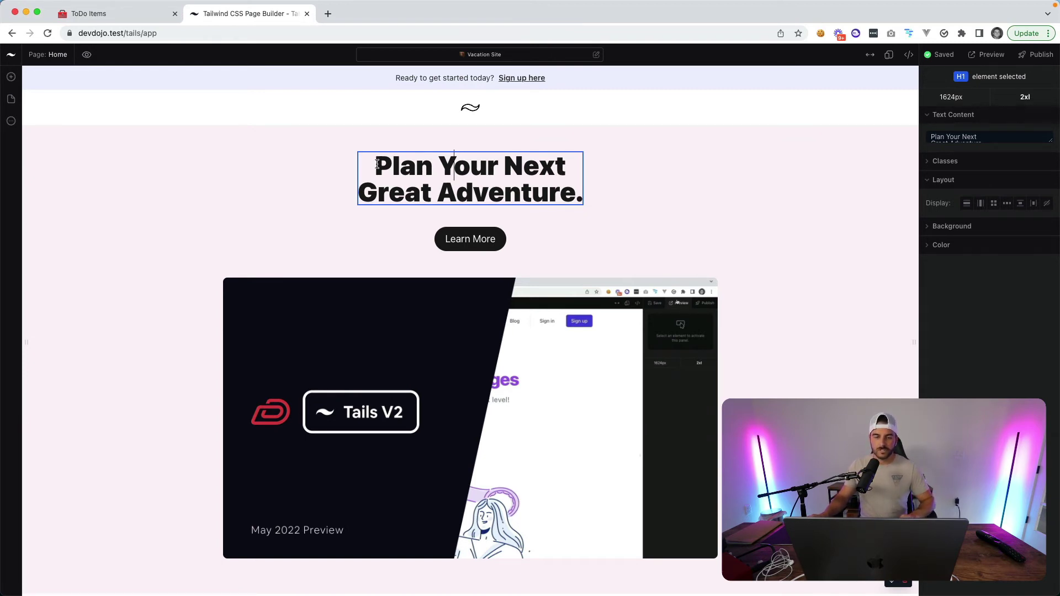
drag(375, 165, 568, 175)
text(A)
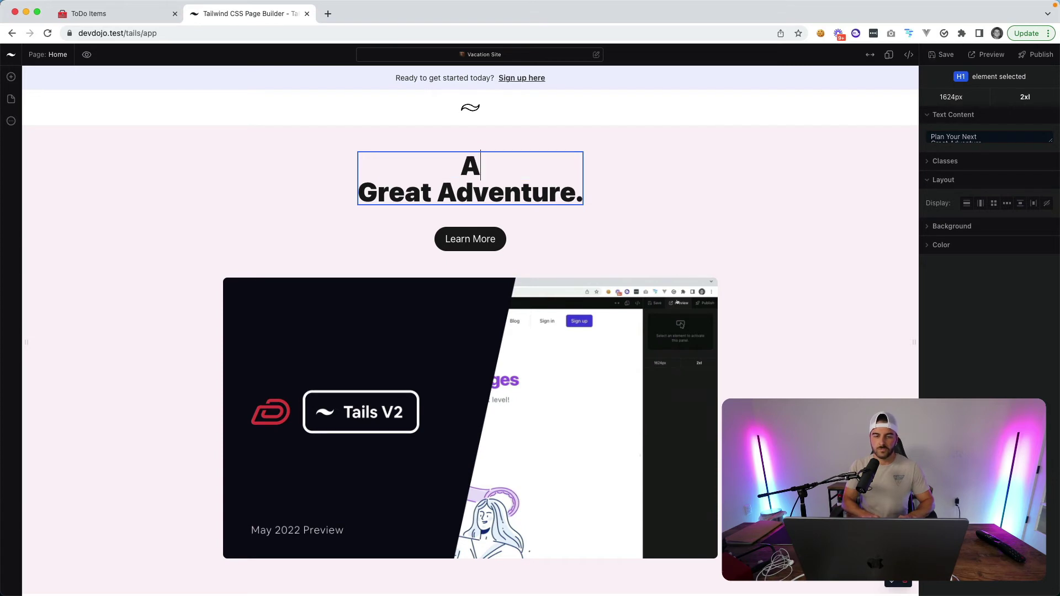
text(wesome Stuff)
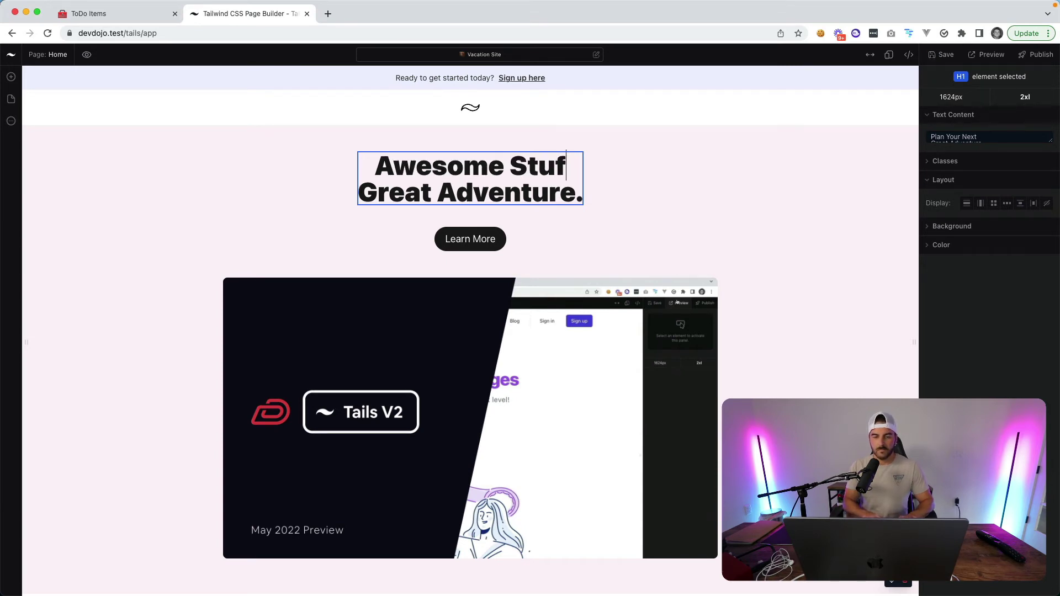
Step: Change the Learn More button text to 'Click here to learn more'
click(468, 240)
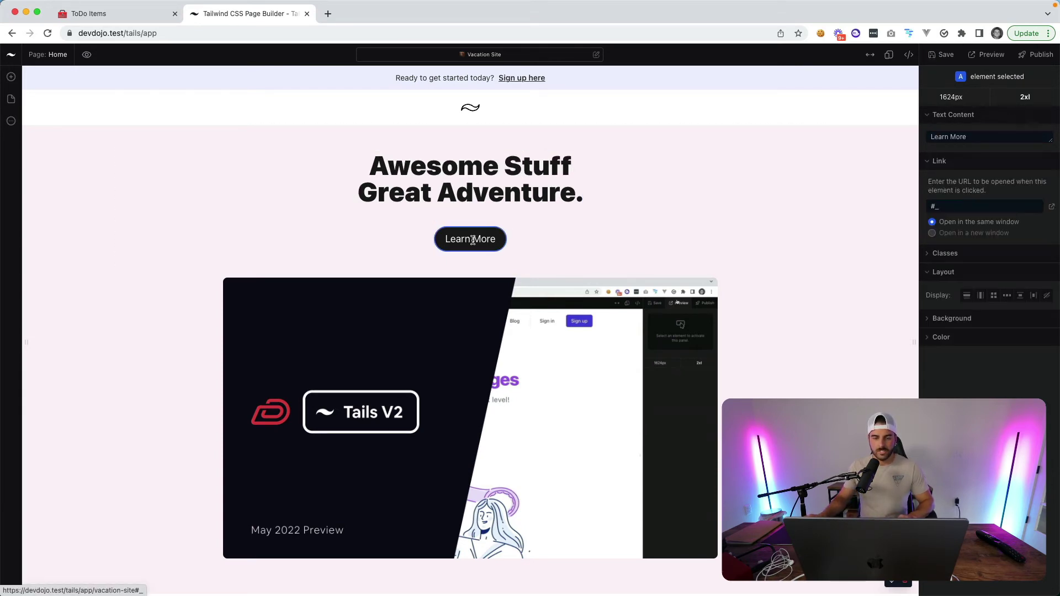
key(super+a)
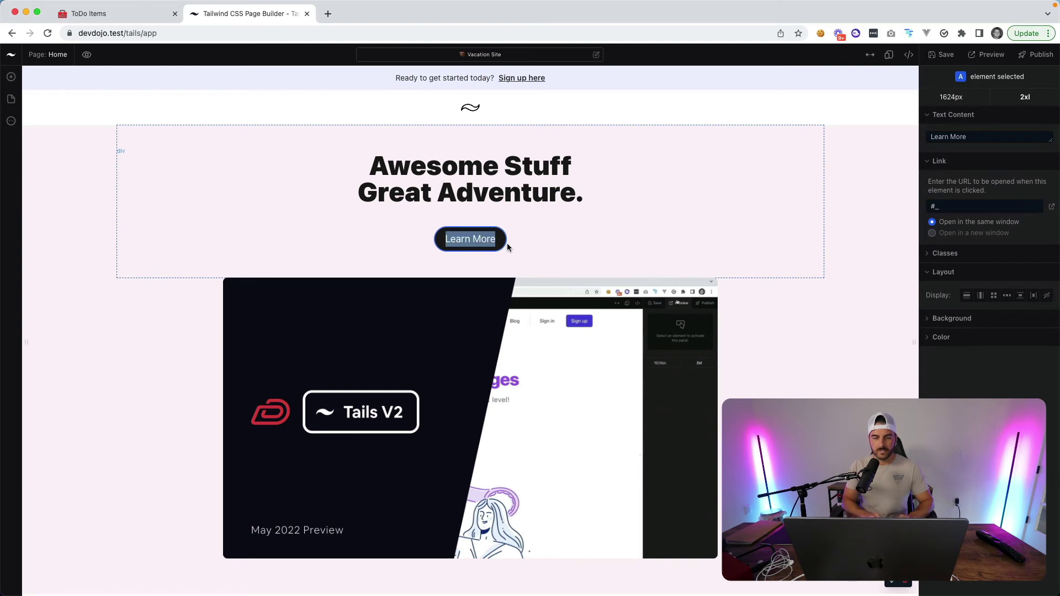
text(Click here to lear)
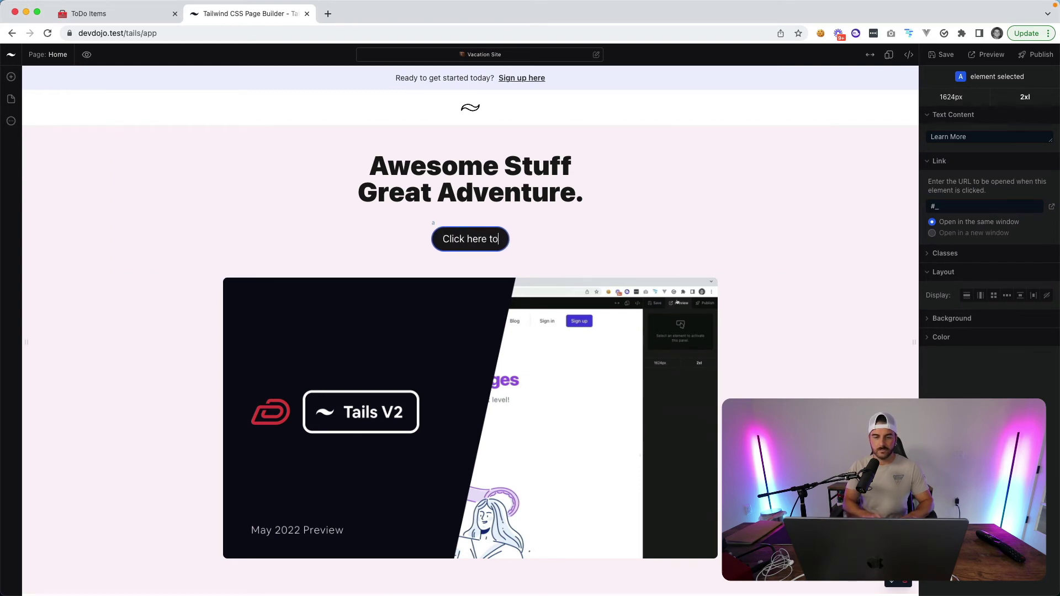
text(n more)
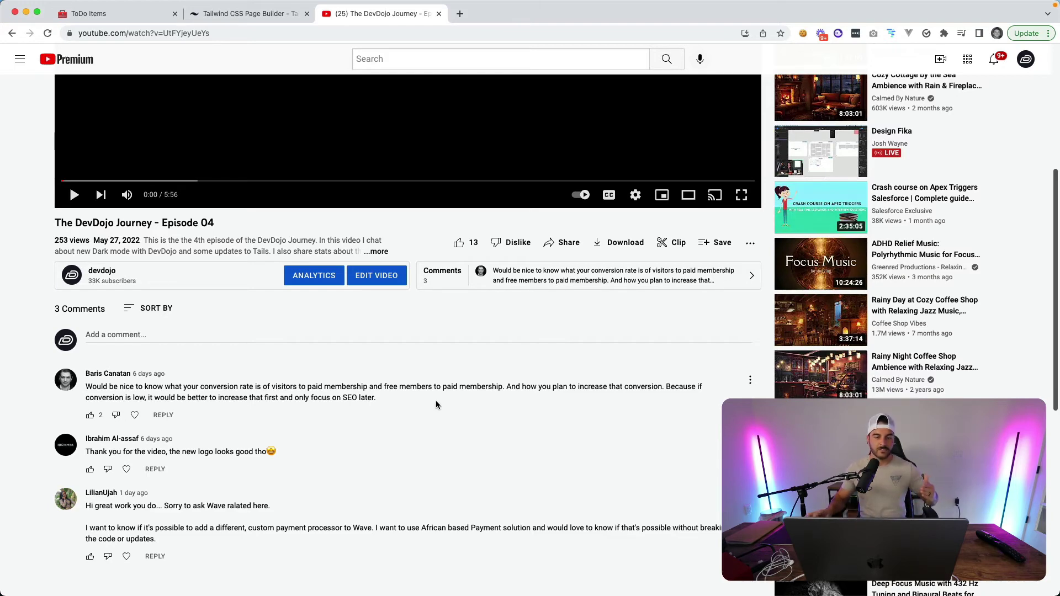
Step: Scroll down the Episode 04 video page to read its three viewer comments
scroll(436, 405, down, 2)
scroll(436, 404, down, 2)
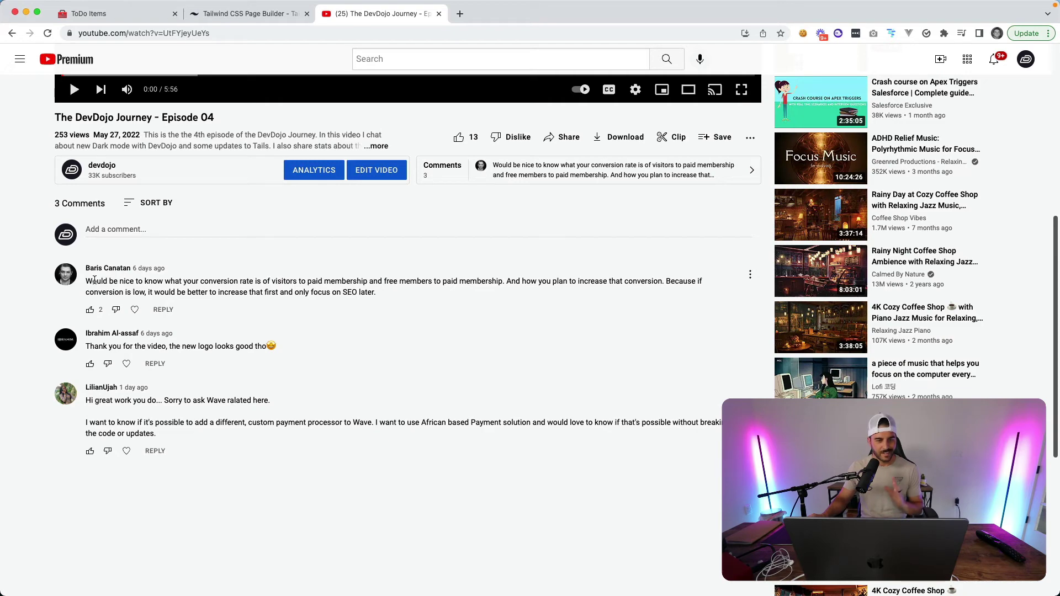
scroll(94, 280, up, 1)
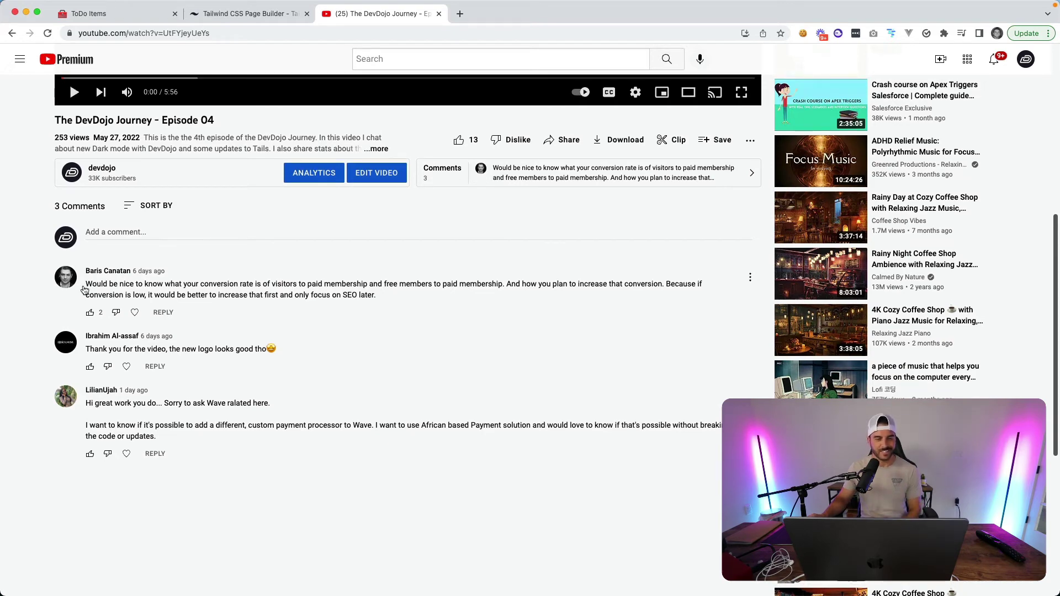
scroll(355, 337, down, 1)
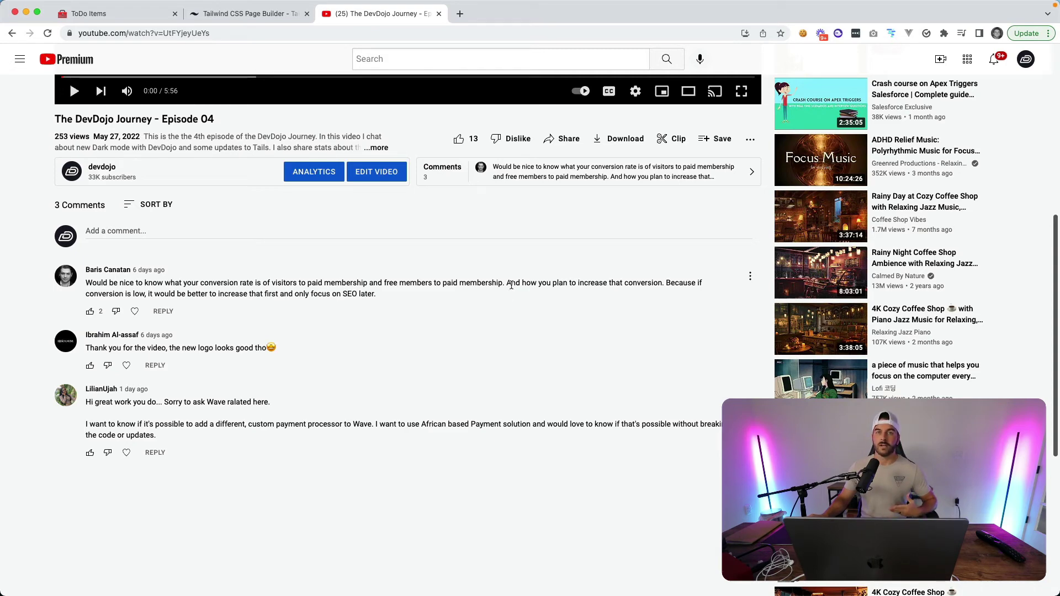
scroll(511, 285, down, 2)
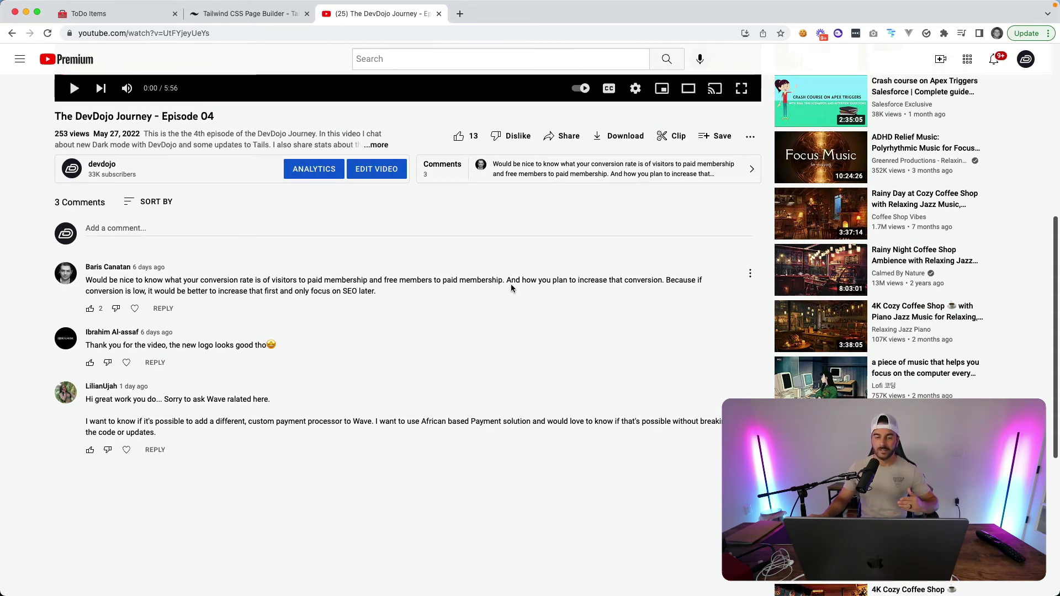
scroll(503, 289, down, 1)
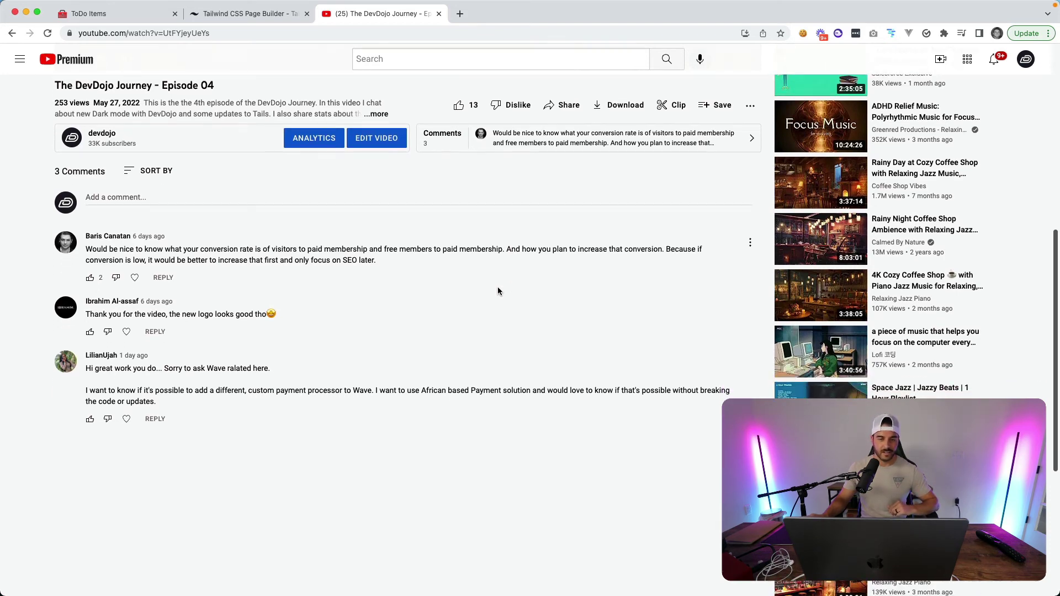
scroll(293, 345, down, 1)
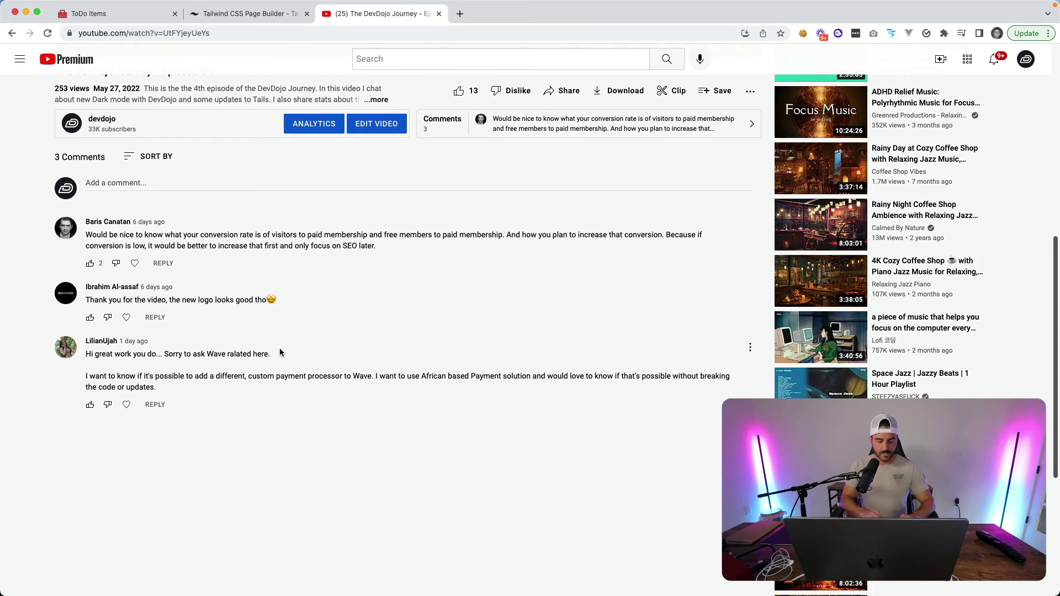
Step: Open devdojo.com/wave in a new browser tab
key(super+t)
text(devdojo.com/wave)
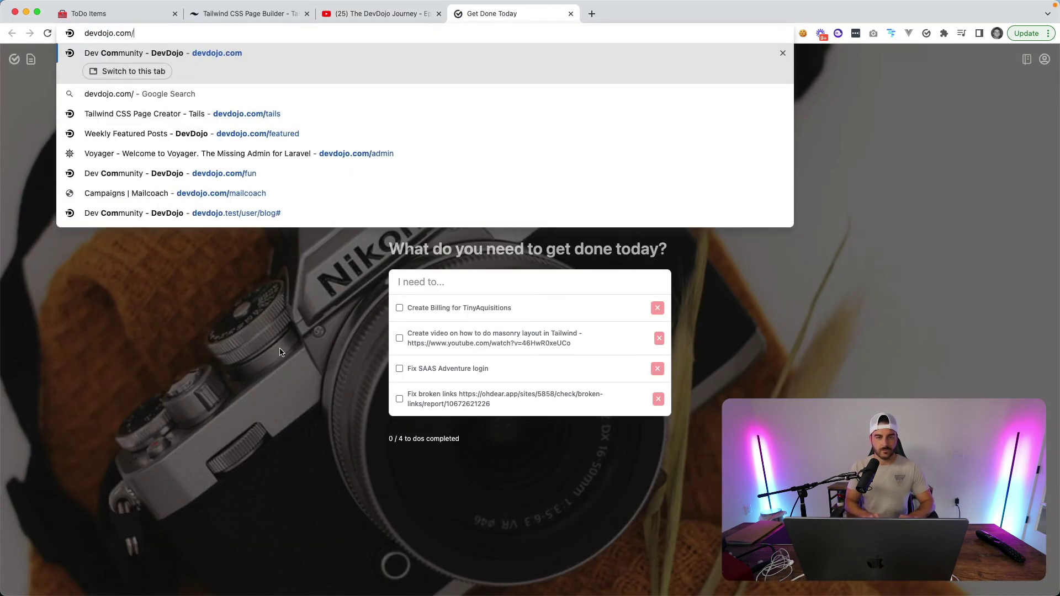
key(Return)
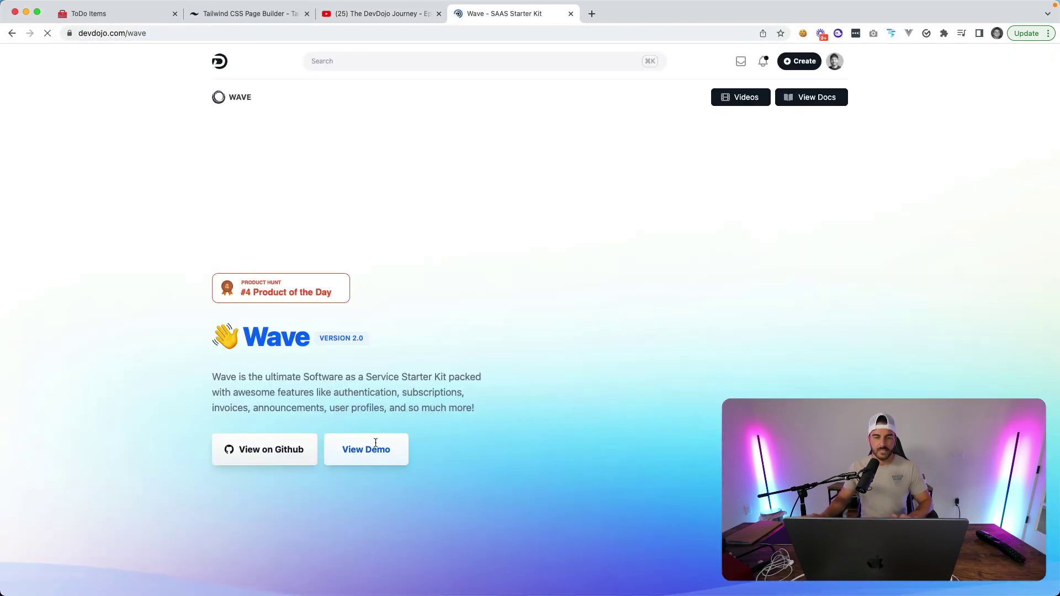
Step: Browse the Wave SaaS starter kit page, then return to the Episode 04 comments
scroll(554, 428, down, 10)
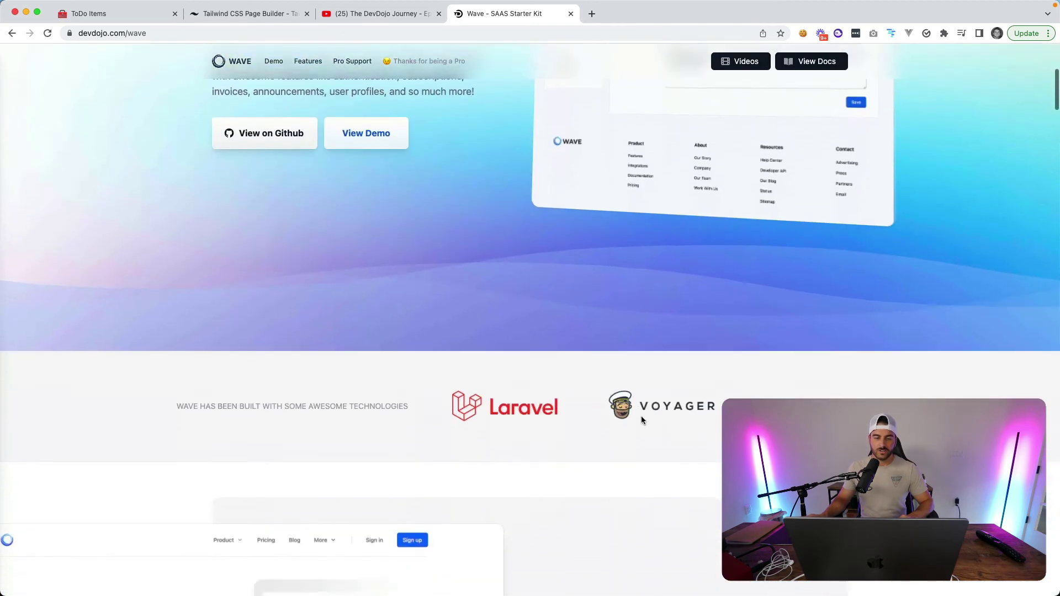
scroll(531, 318, down, 10)
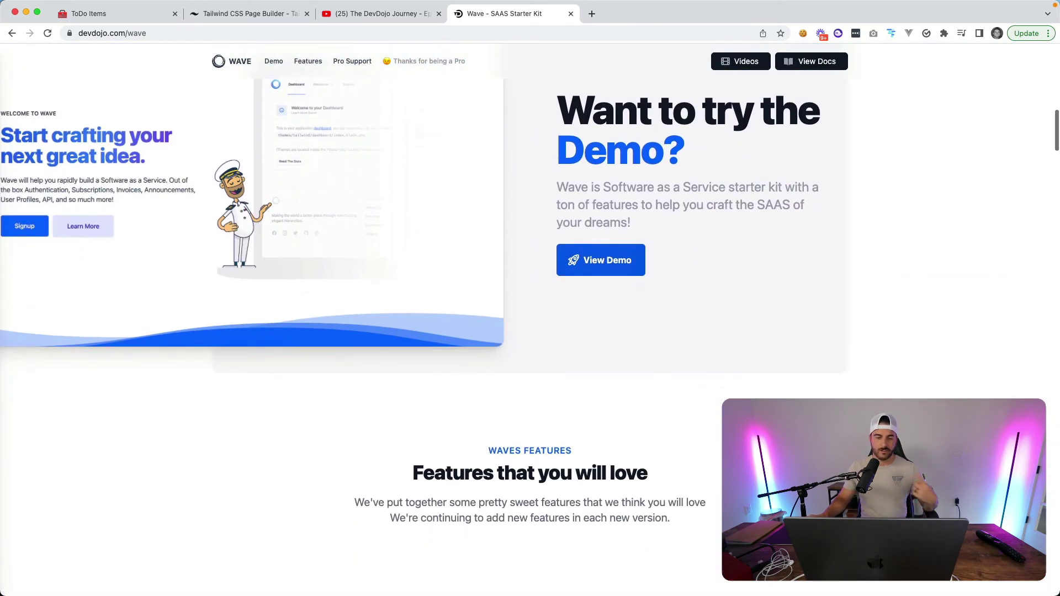
scroll(530, 318, down, 3)
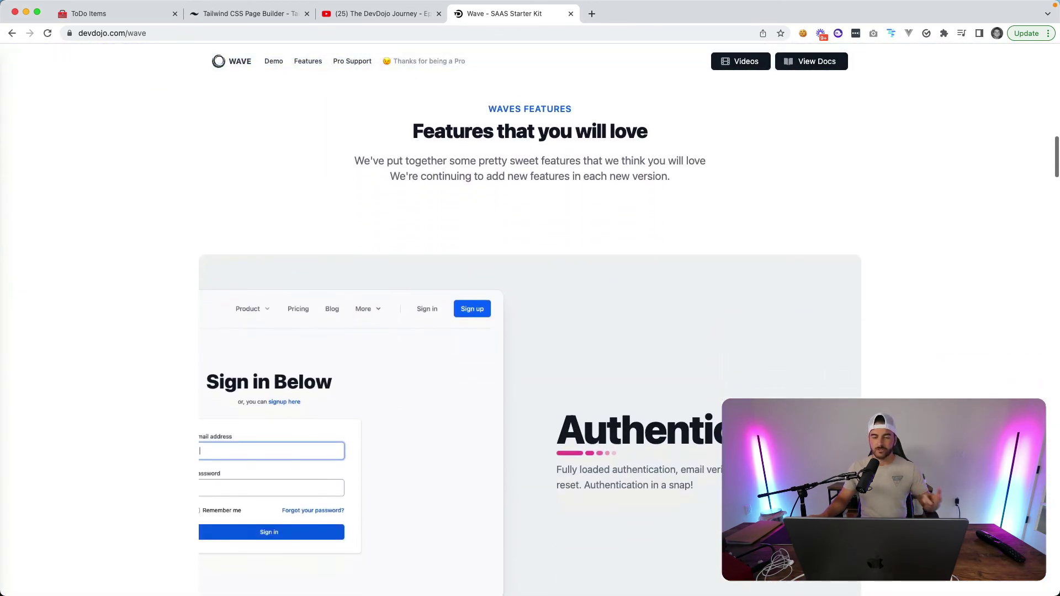
scroll(530, 317, up, 10)
scroll(530, 318, up, 15)
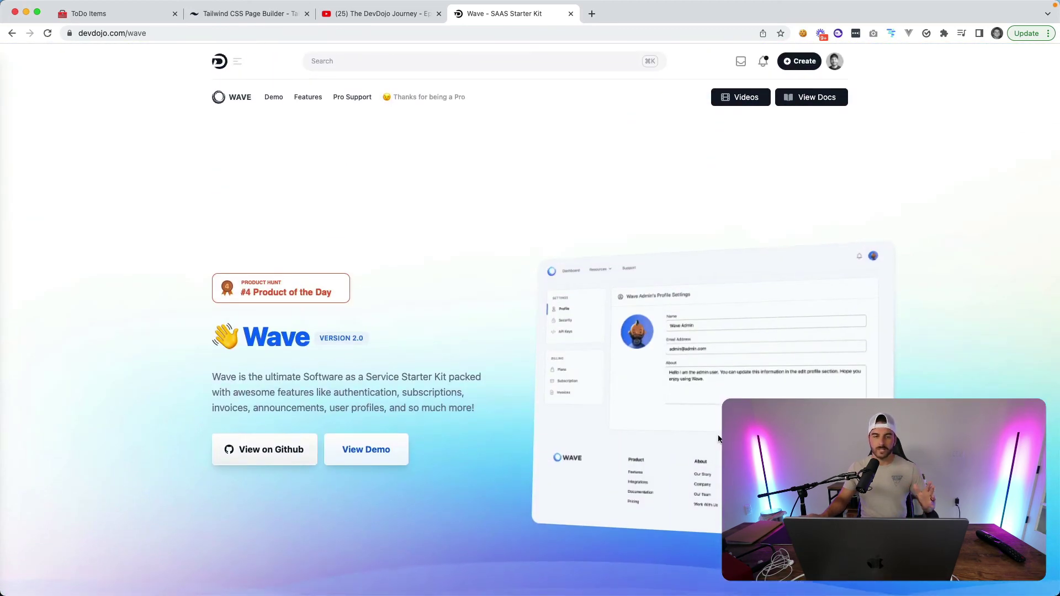
click(406, 14)
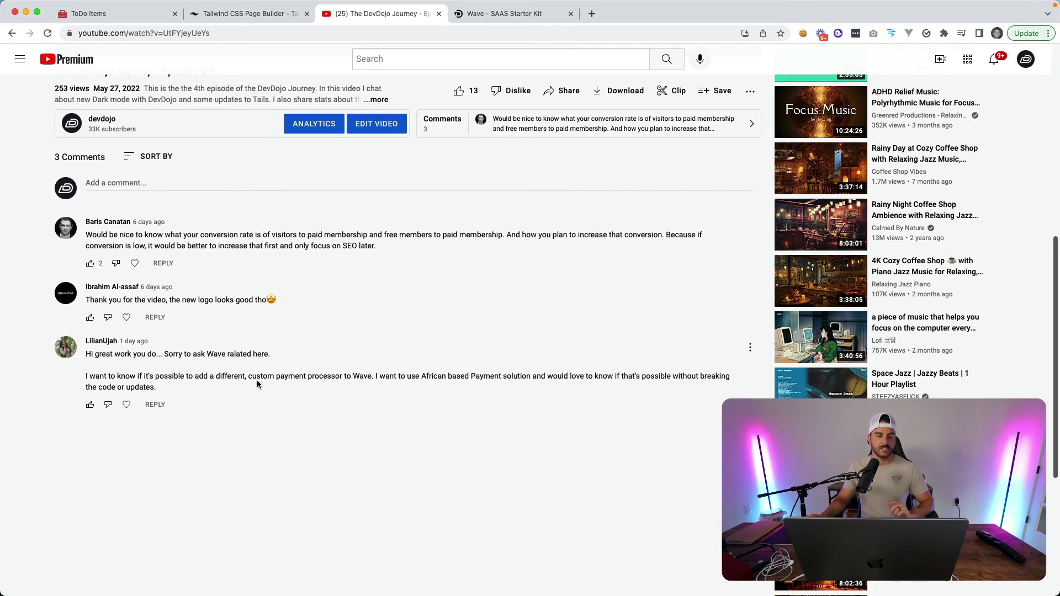
scroll(403, 387, up, 1)
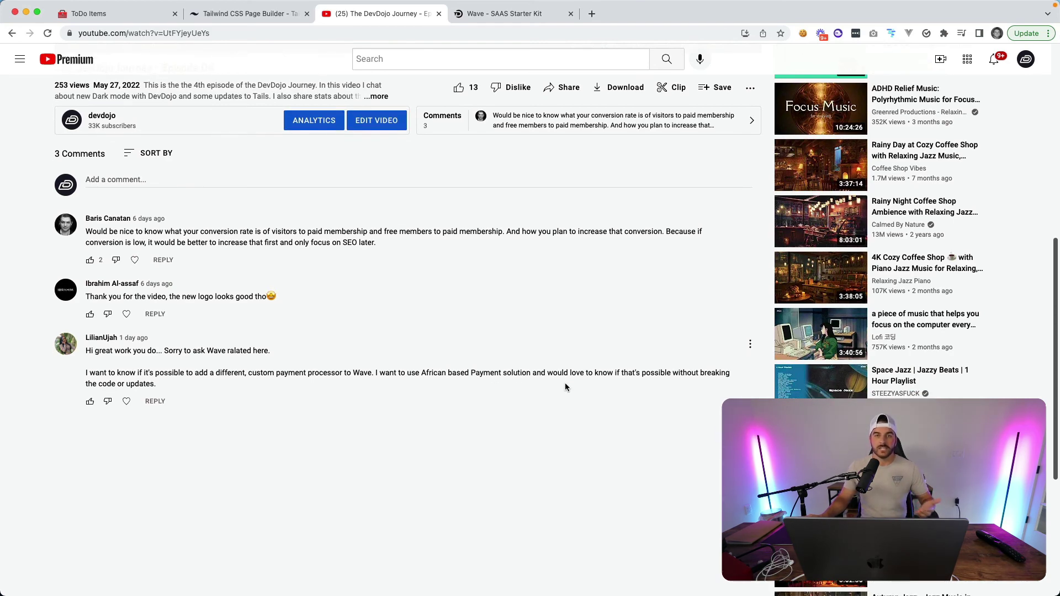
scroll(565, 386, up, 4)
scroll(566, 386, up, 1)
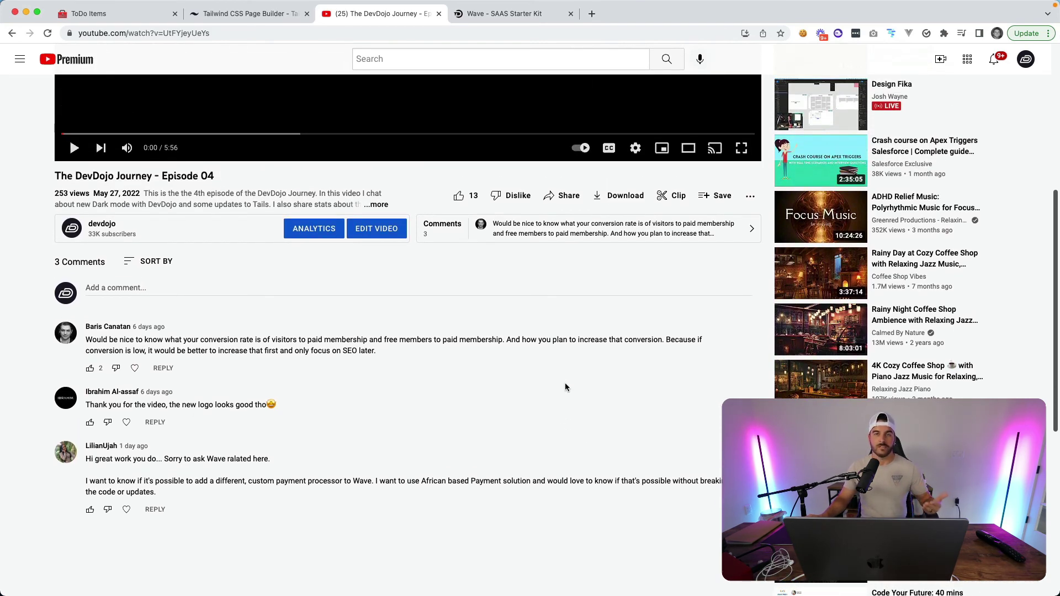